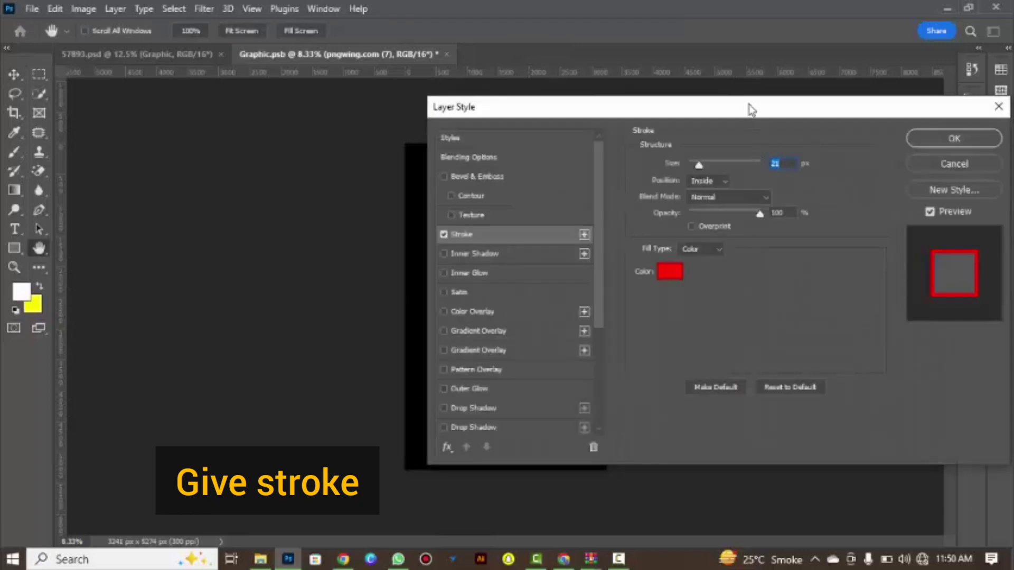
Recolour the character layer's stroke white, reduce its size to a thin inside outline, and apply the layer style
left_click_drag(746, 106, 894, 104)
left_click(813, 269)
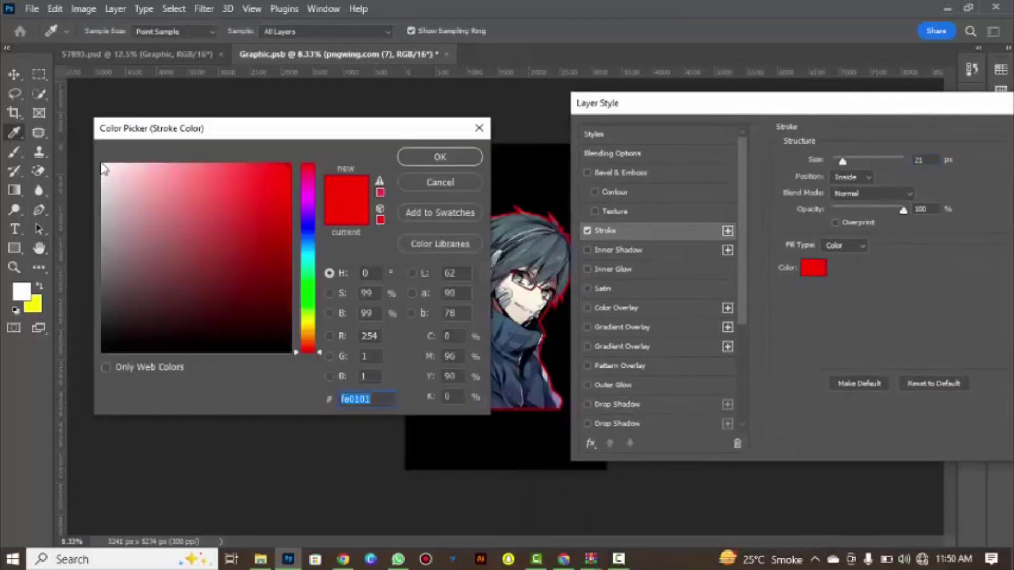
left_click(445, 161)
left_click_drag(843, 161, 838, 161)
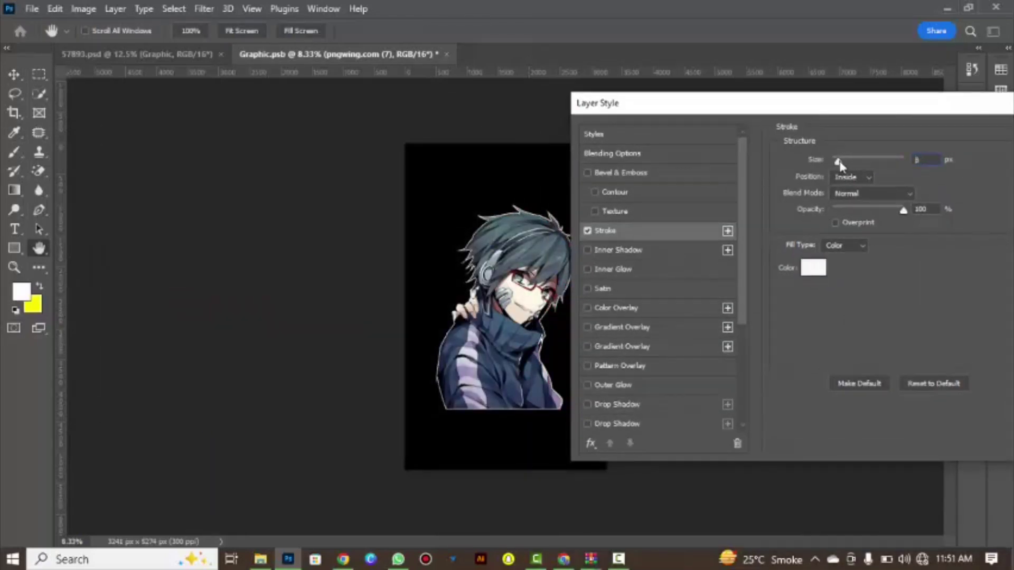
left_click_drag(872, 114, 611, 148)
left_click(821, 173)
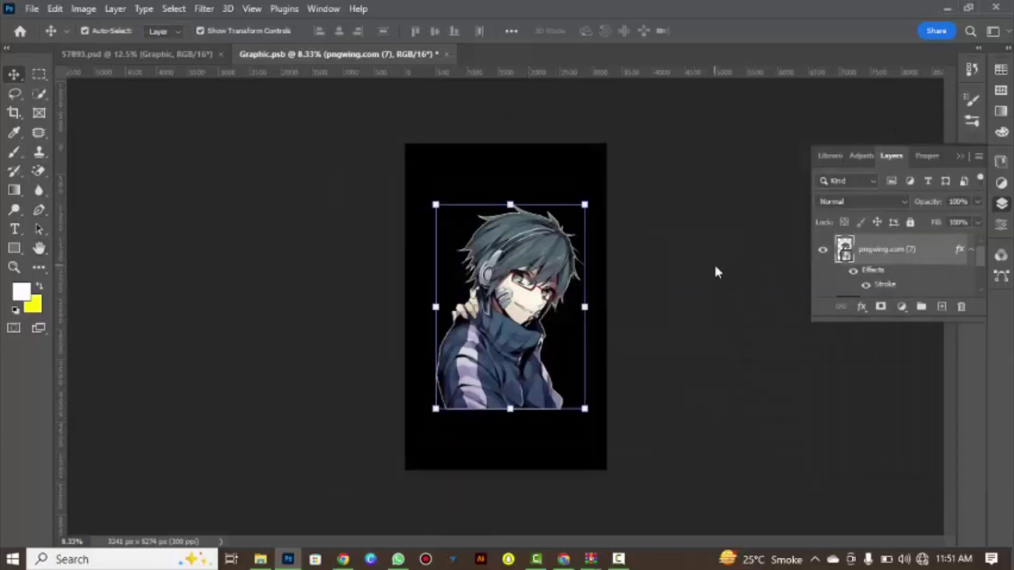
Try to hide the character's hard bottom edge with a layer mask and a black brush
left_click(880, 307)
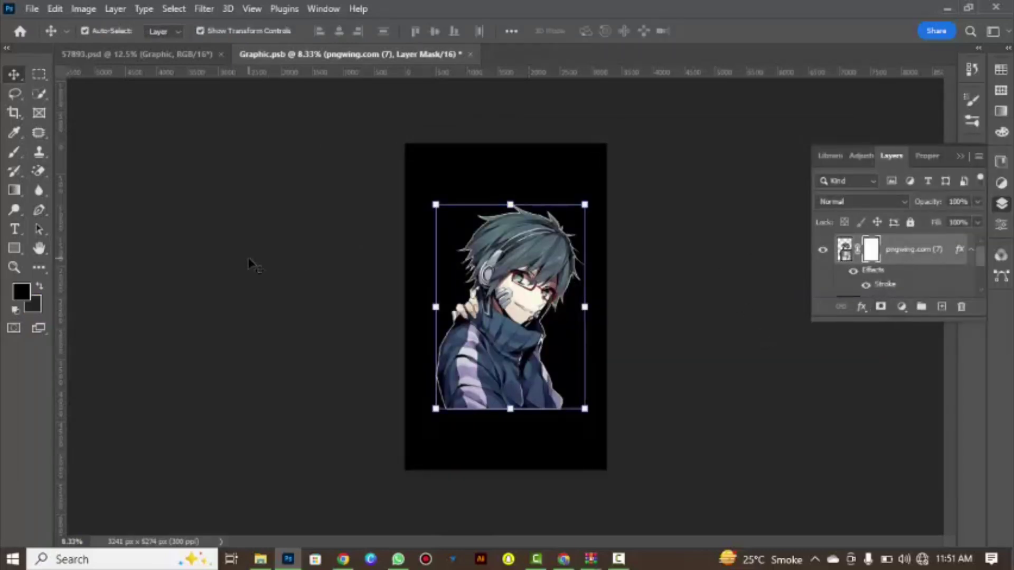
left_click(10, 154)
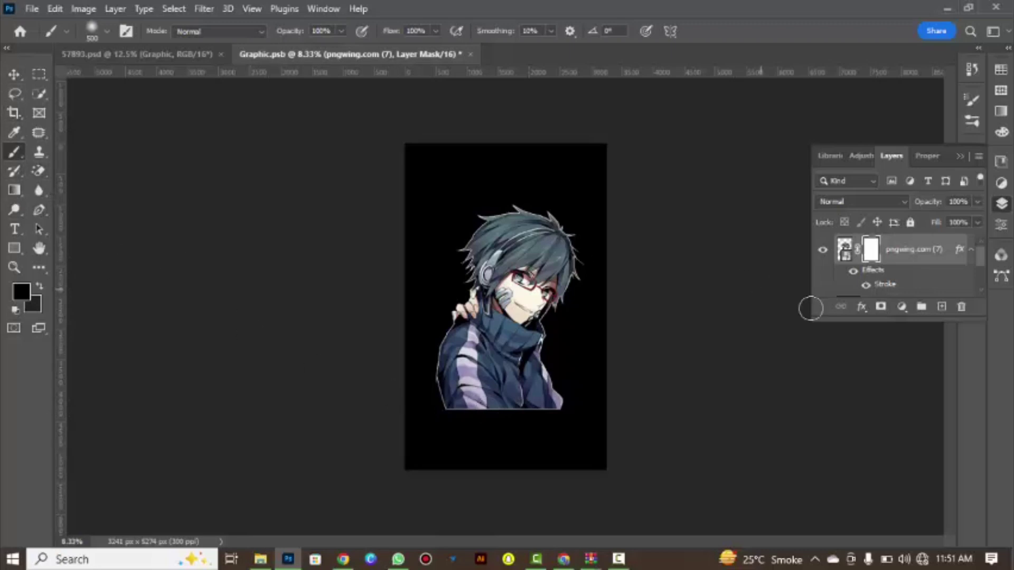
key("ctrl+z")
right_click(898, 249)
left_click(797, 311)
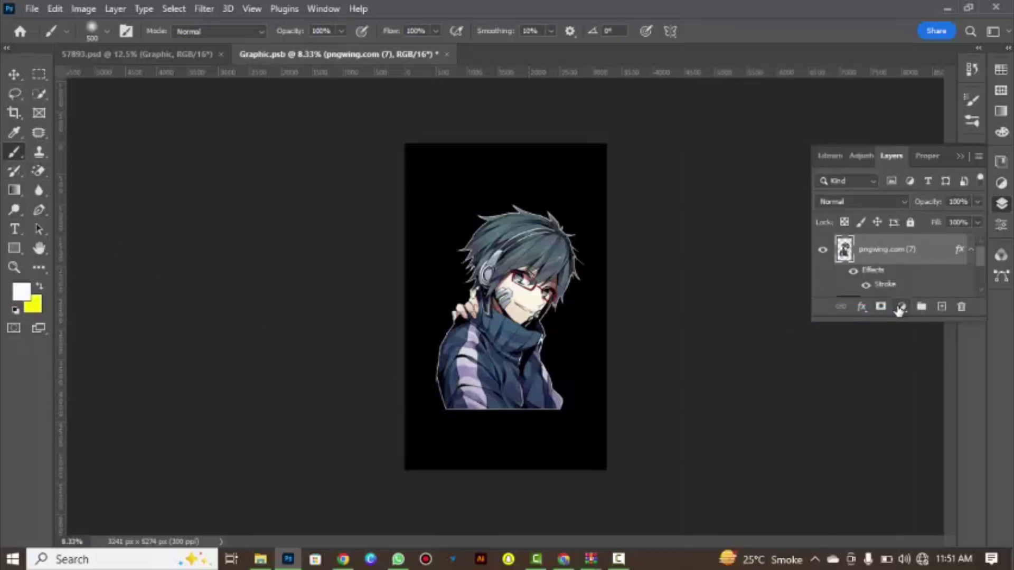
left_click(880, 306)
left_click_drag(437, 410, 467, 410)
key("ctrl+z")
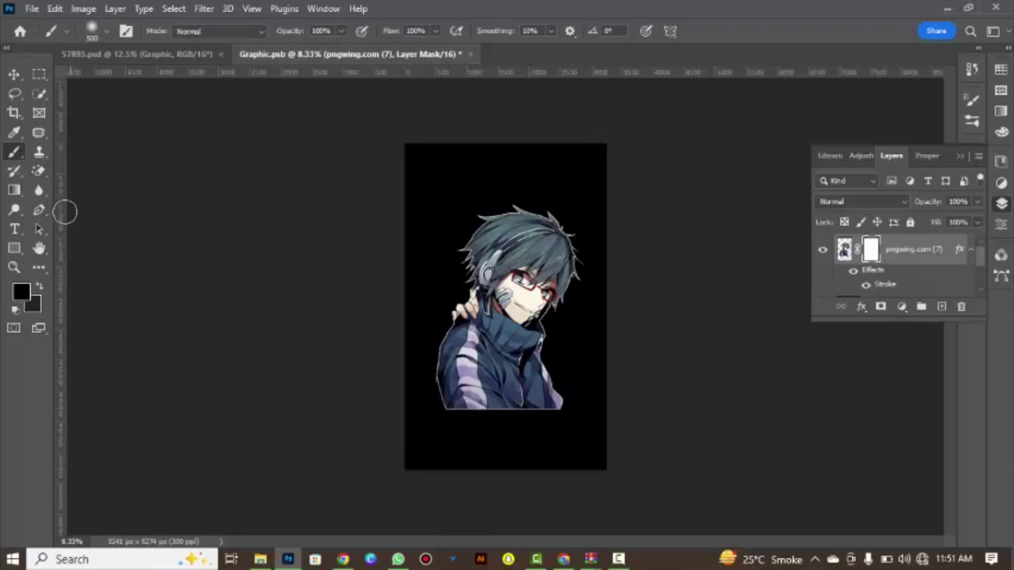
key("v")
left_click(468, 433)
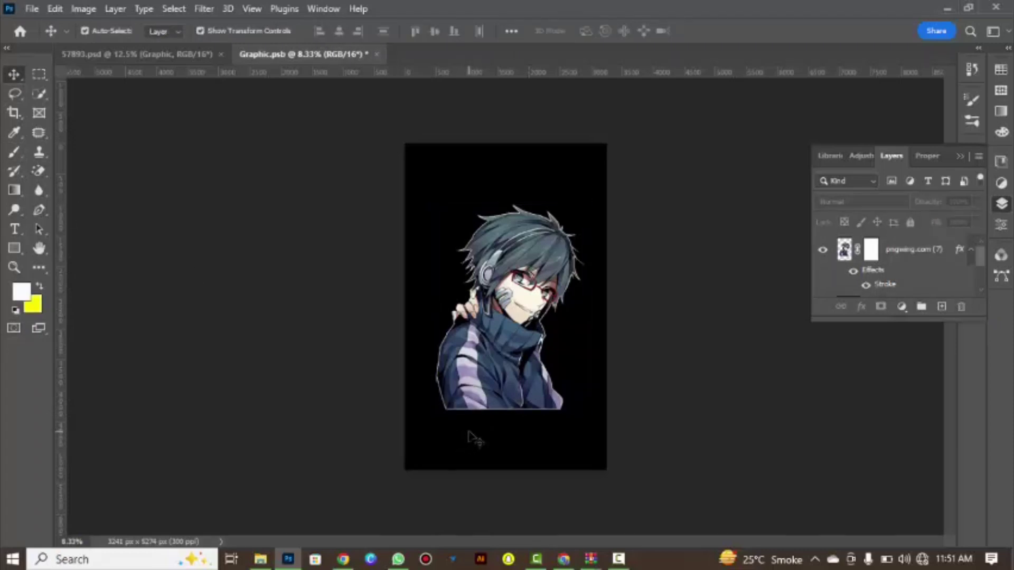
Create a new layer above the character and brush black (000000) over the character's hard bottom edge
key("ctrl+shift+alt+n")
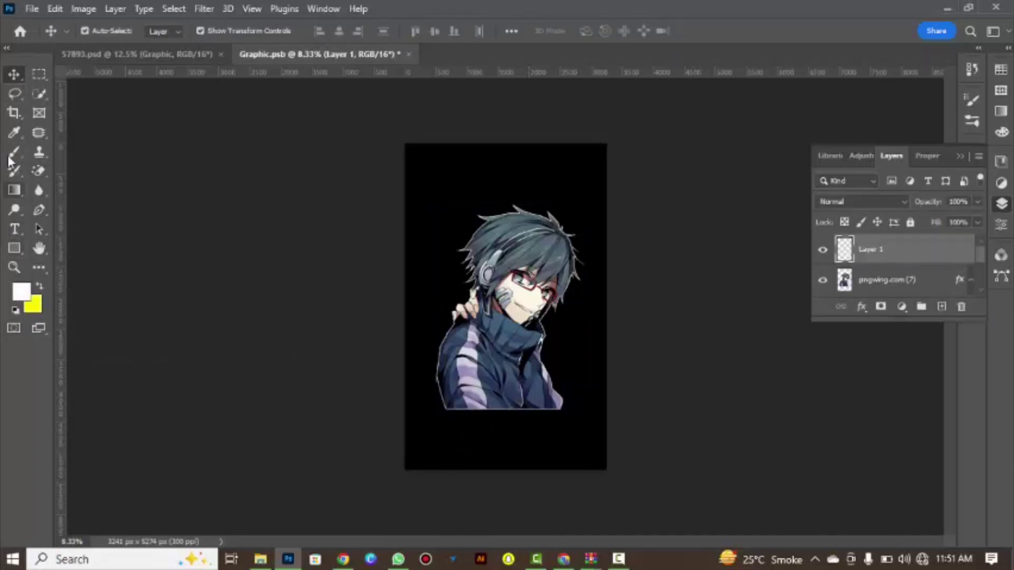
key("b")
left_click(21, 293)
type("000000")
left_click(439, 156)
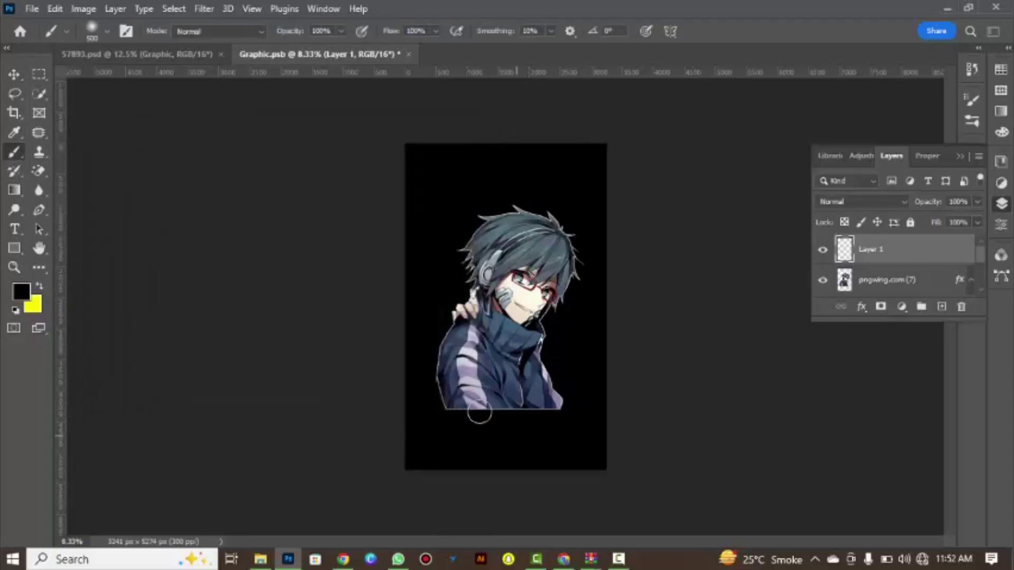
mouse_move(442, 415)
left_mouse_down()
mouse_move(565, 413)
mouse_move(470, 421)
left_mouse_up()
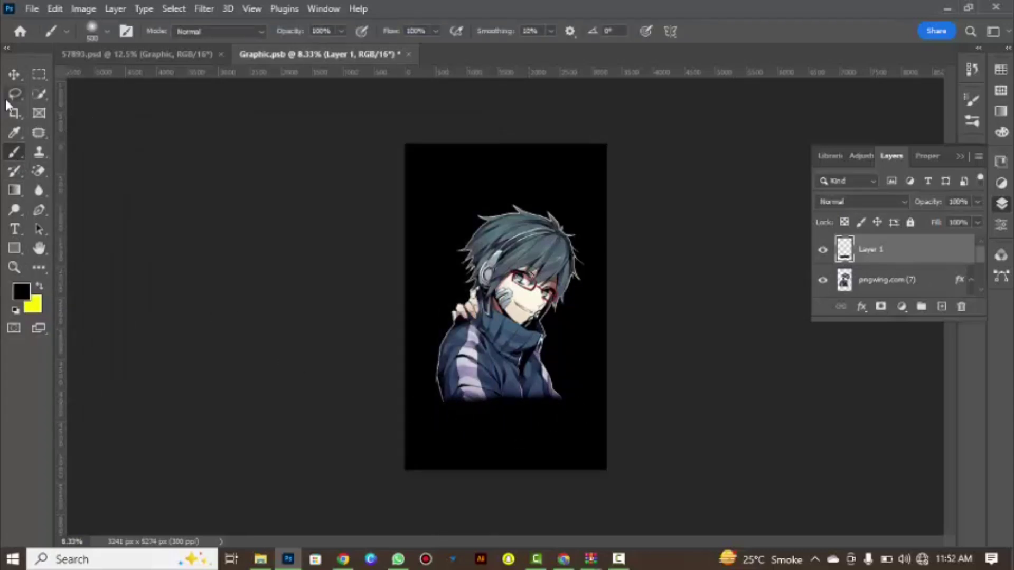
left_click(13, 74)
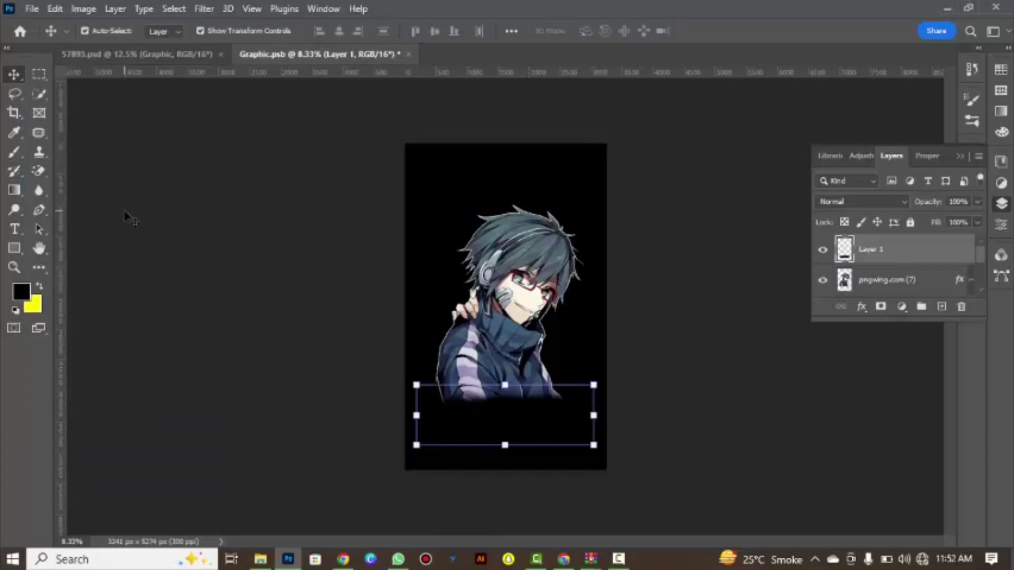
left_click(125, 215)
Add the text HERO beside the character's head in the Poppins font
left_click(23, 227)
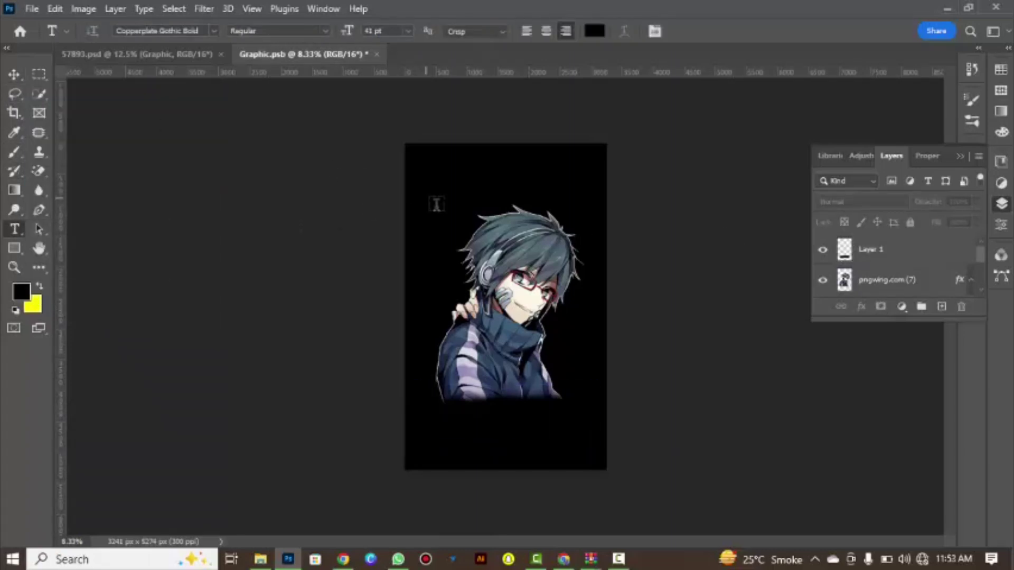
left_click(430, 206)
key("BackSpace")
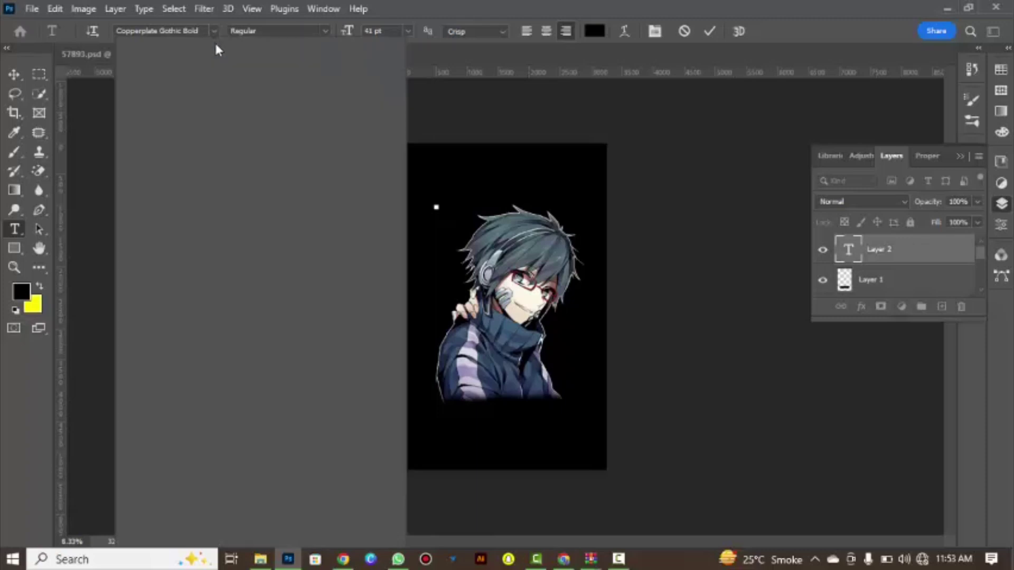
left_click(214, 31)
type("Poppins")
key("Return")
type("Anime")
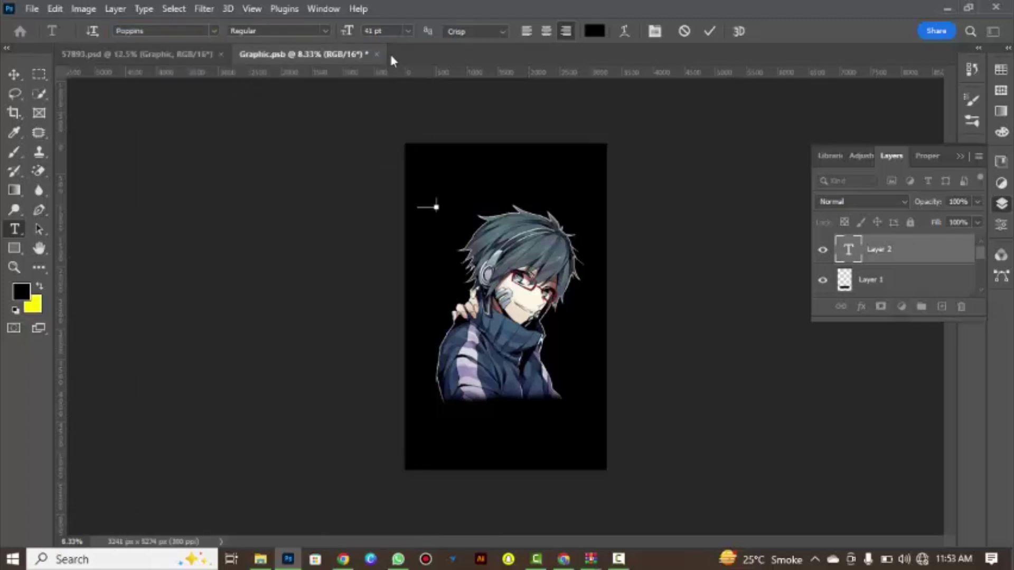
Colour the HERO text white (ffffff), make it Bold, and enlarge it to 279 pt across the canvas width
left_click_drag(408, 205, 450, 205)
left_click(594, 30)
type("ffffff")
left_click(404, 156)
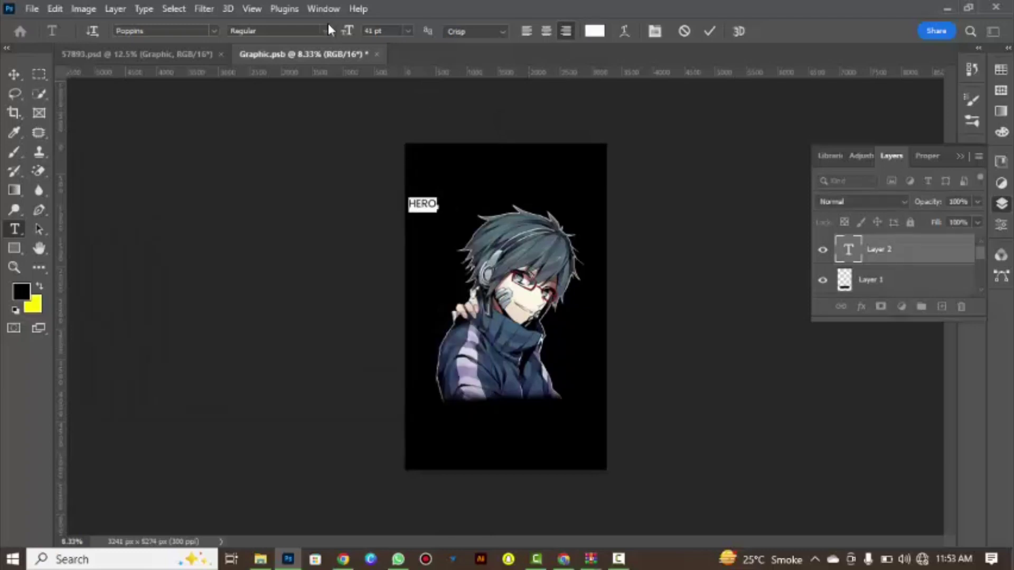
left_click(324, 31)
left_click(307, 93)
left_click_drag(353, 31, 317, 79)
left_click_drag(354, 33, 344, 33)
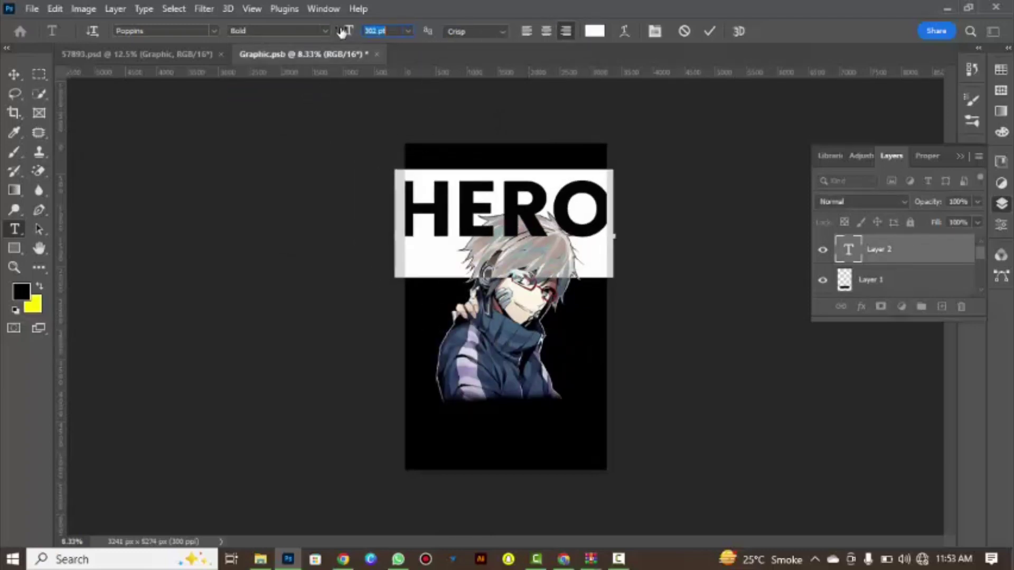
Stretch the HERO text to 131% vertical scale, shift it down, reduce its size to 273 pt, and commit the text
left_click(960, 157)
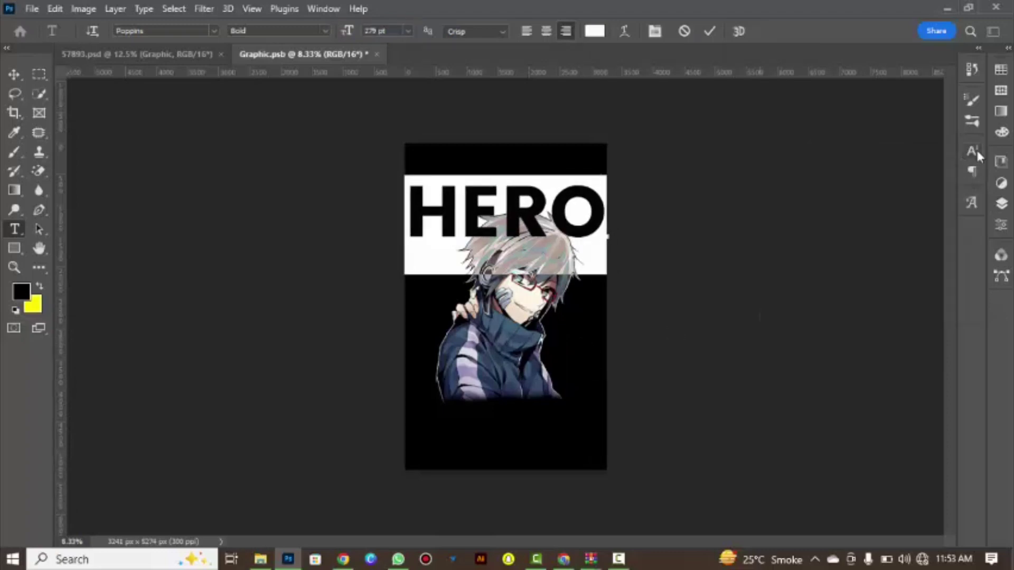
left_click(975, 151)
left_click_drag(802, 221, 825, 217)
left_click_drag(594, 355, 595, 389)
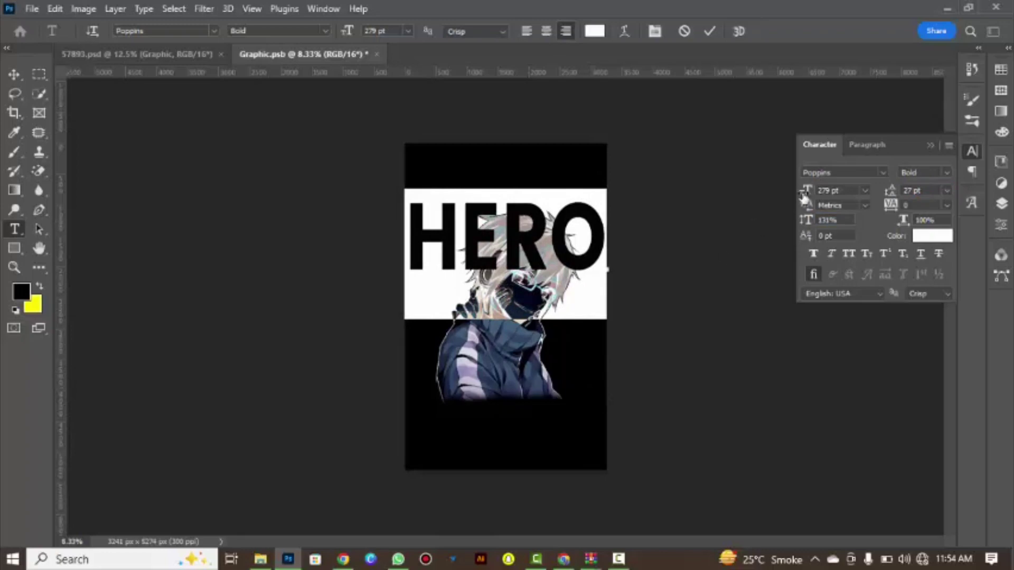
left_click_drag(803, 196, 797, 195)
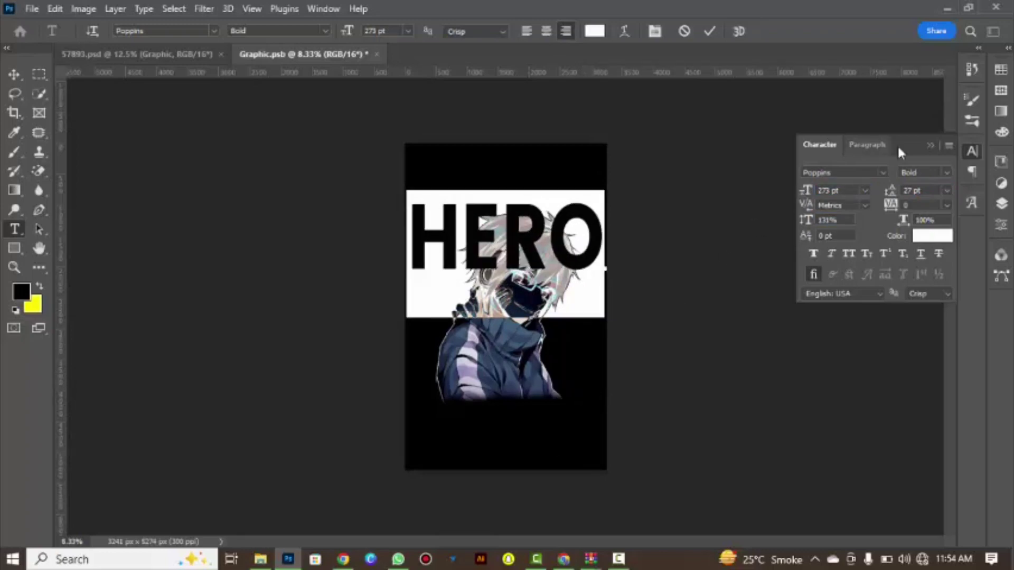
left_click(930, 146)
left_click(1002, 204)
left_click(709, 31)
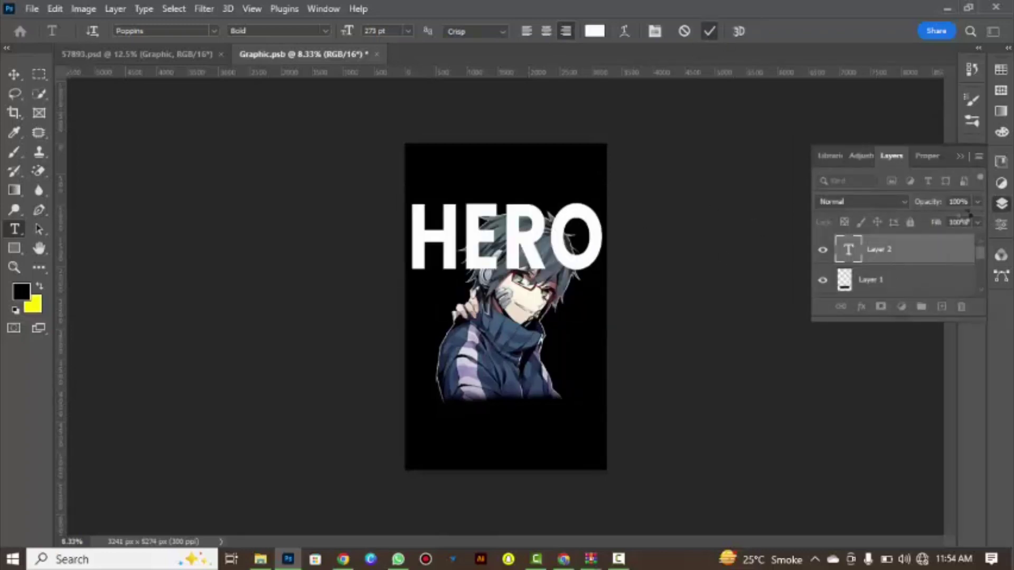
Move the HERO text layer beneath the character layer, directly above the black colour fill
scroll(979, 258, "down", 2)
left_click(969, 264)
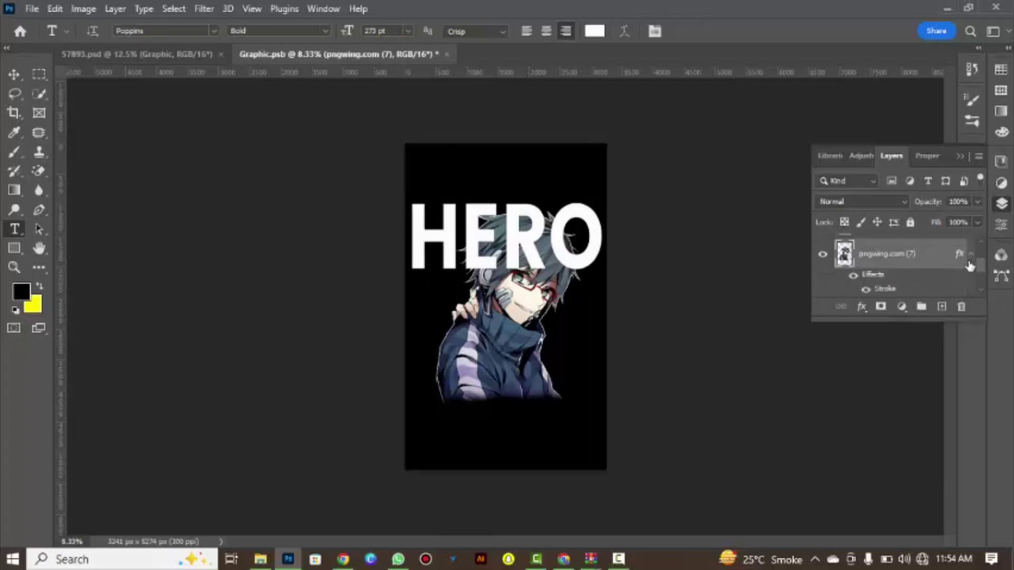
left_click_drag(979, 262, 949, 254)
left_click(925, 256, "shift")
left_click(921, 307)
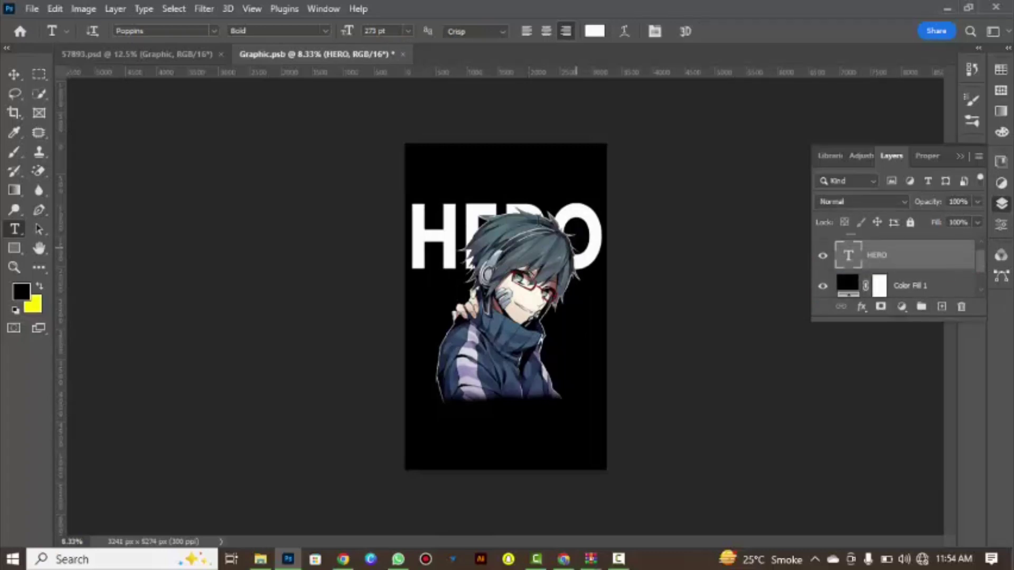
Move the HERO text up behind the character's head and nudge it left to centre it on the canvas
key("v")
left_click_drag(594, 253, 594, 234)
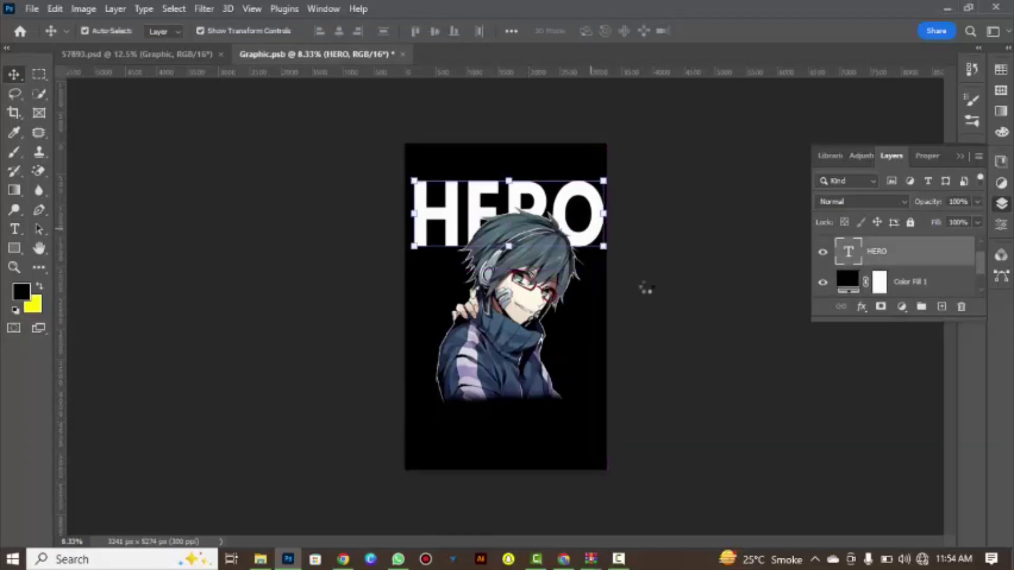
key("Left")
key("Left")
key("Left")
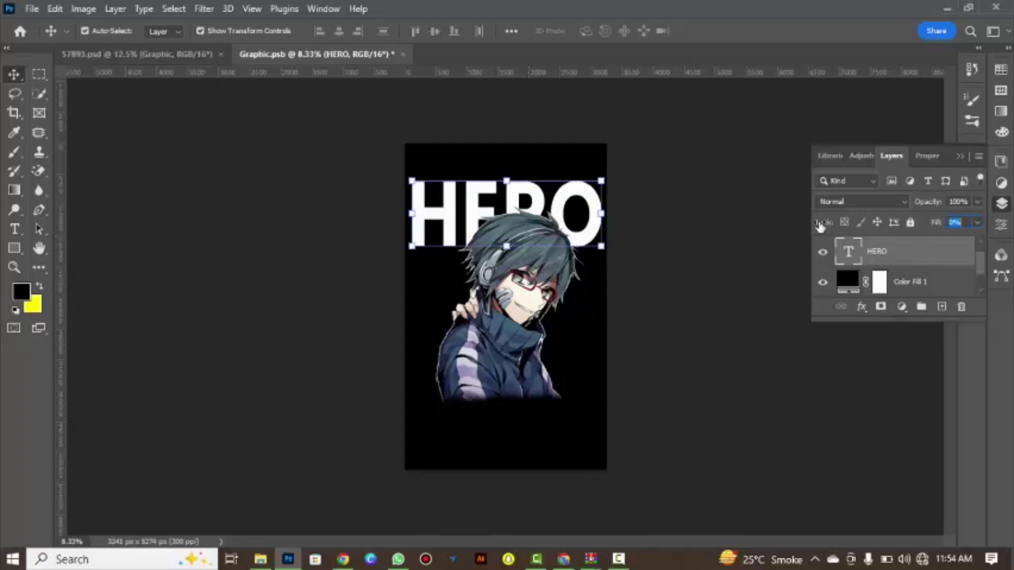
Set the HERO text layer's fill to 0% and give it a 35 px white inside stroke
key("Return")
left_click(861, 307)
left_click(864, 357)
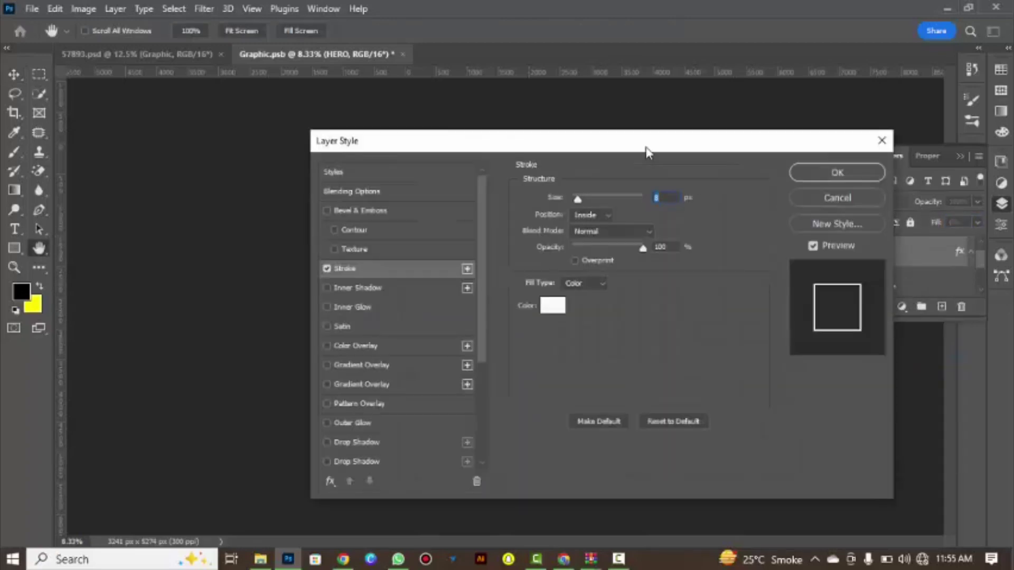
left_click_drag(646, 148, 902, 165)
left_click_drag(831, 213, 838, 210)
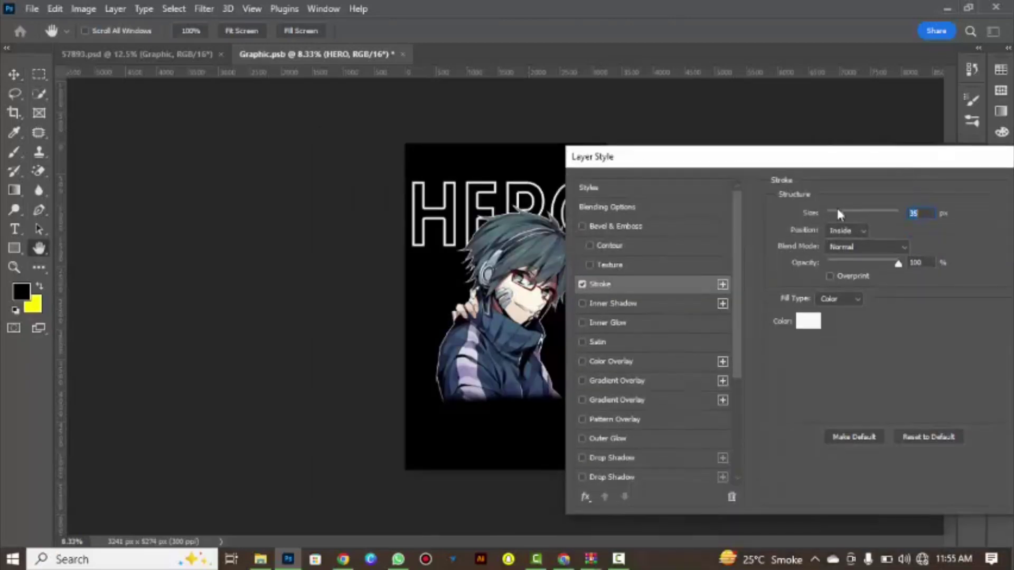
left_click_drag(833, 161, 748, 161)
left_click(979, 188)
Set the HERO text's vertical scale to 153% so the outlined letters become taller
left_click(961, 156)
left_click(970, 153)
left_click(805, 191)
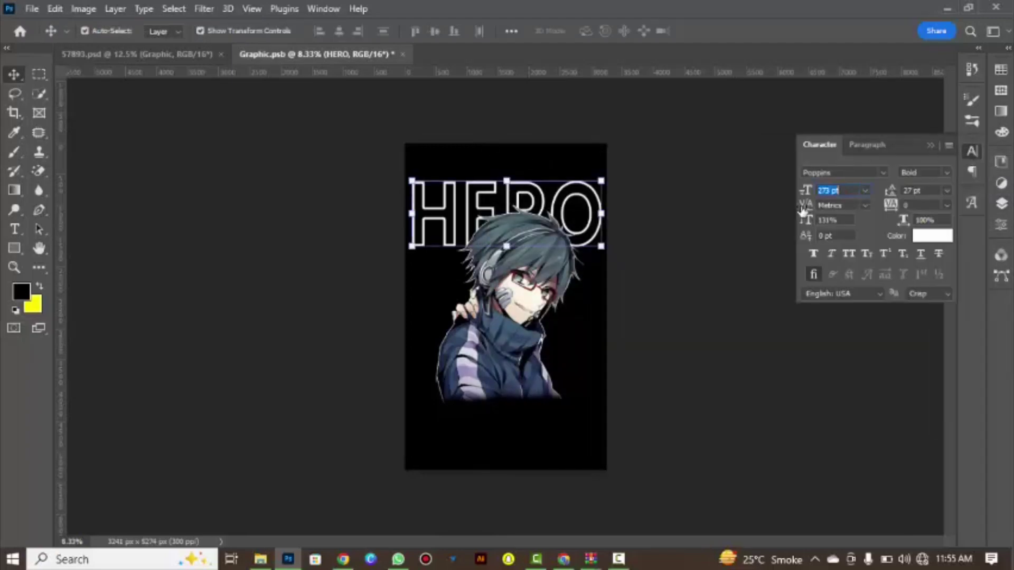
mouse_move(805, 220)
left_mouse_down()
mouse_move(830, 218)
mouse_move(807, 219)
left_mouse_up()
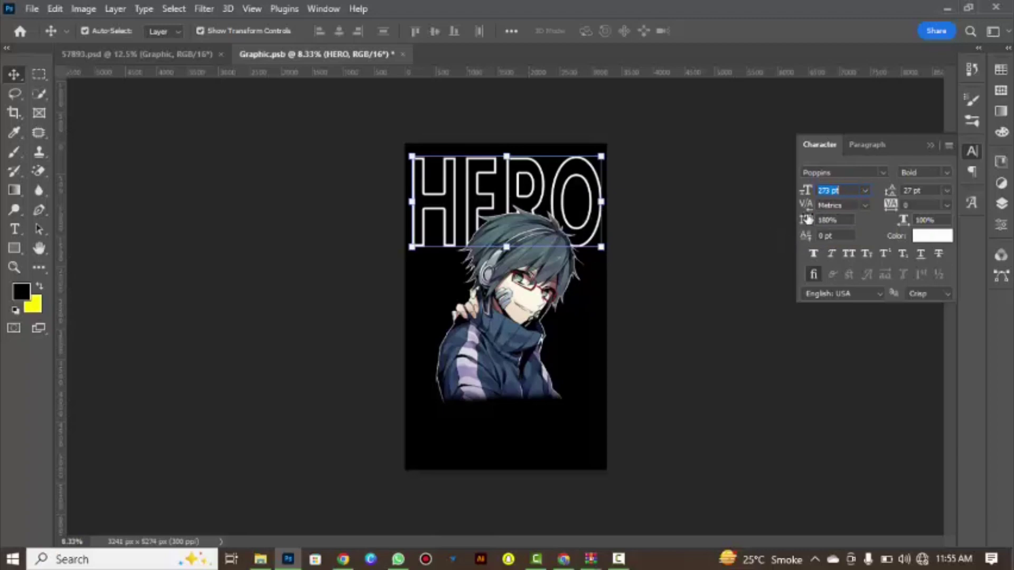
mouse_move(807, 219)
left_mouse_down()
mouse_move(788, 219)
mouse_move(806, 222)
left_mouse_up()
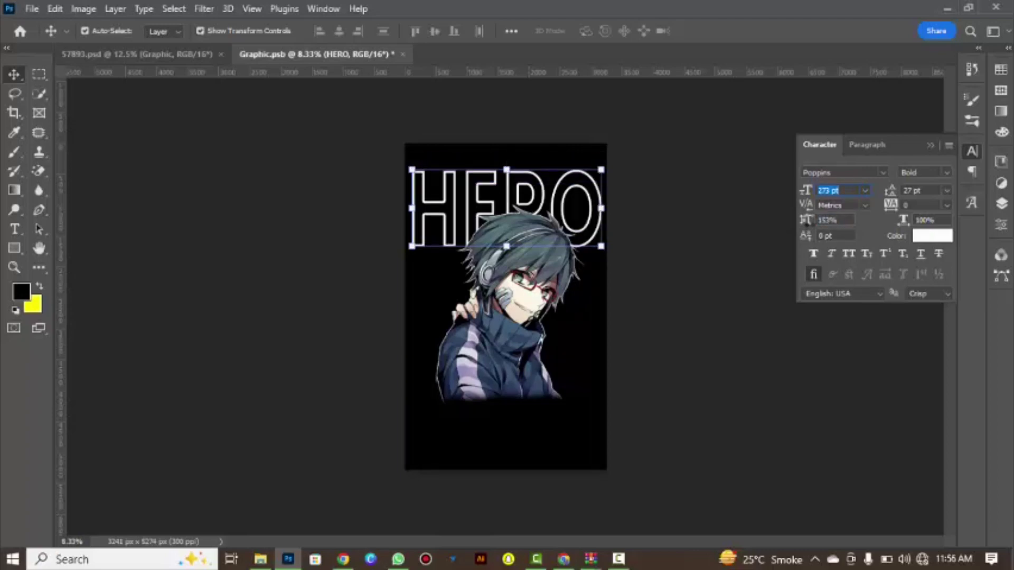
left_click(859, 192)
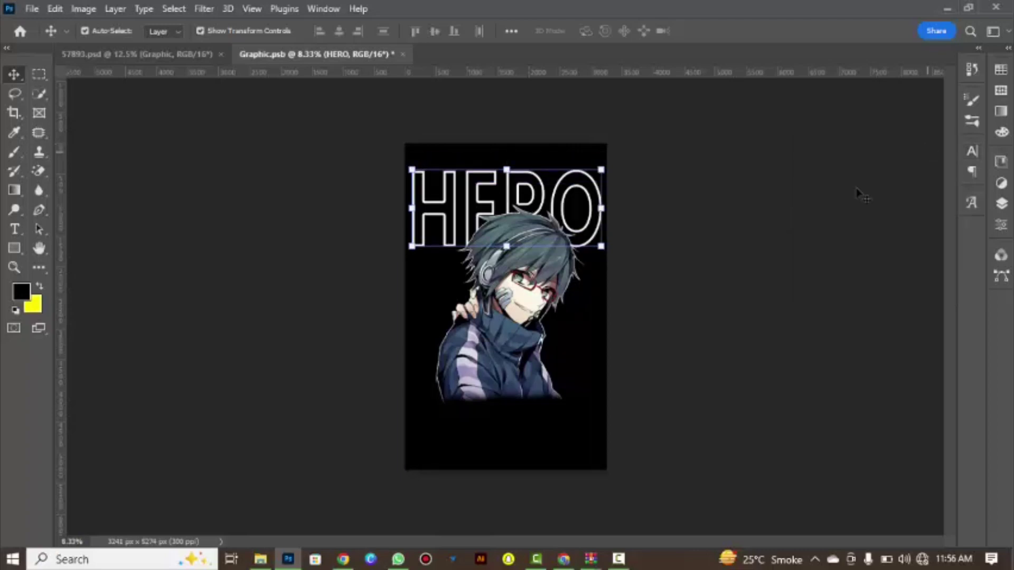
Place the image pngwing.com (8) from Downloads as an embedded object in the design
left_click(32, 8)
left_click(121, 303)
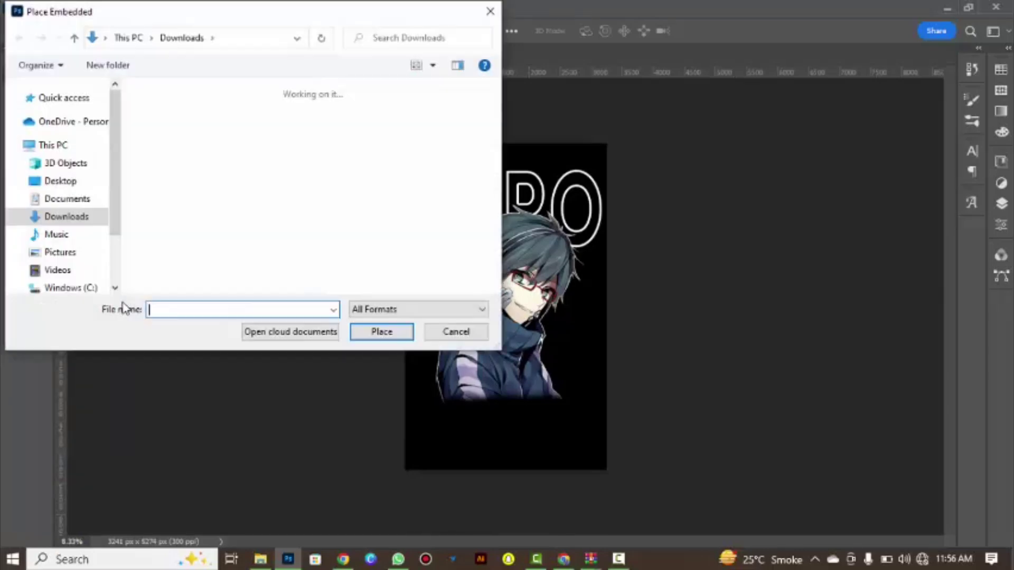
mouse_move(496, 91)
left_mouse_down()
mouse_move(502, 152)
mouse_move(496, 95)
left_mouse_up()
left_click(336, 195)
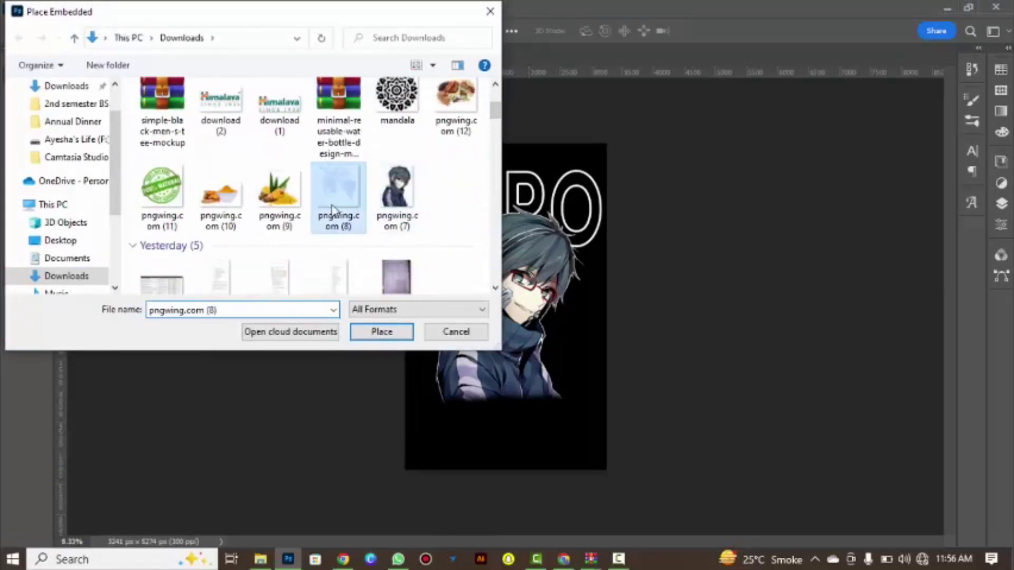
left_click(382, 332)
Enlarge the placed lightning image to slightly wider than the canvas and centre it over the character
left_click_drag(570, 371, 608, 409)
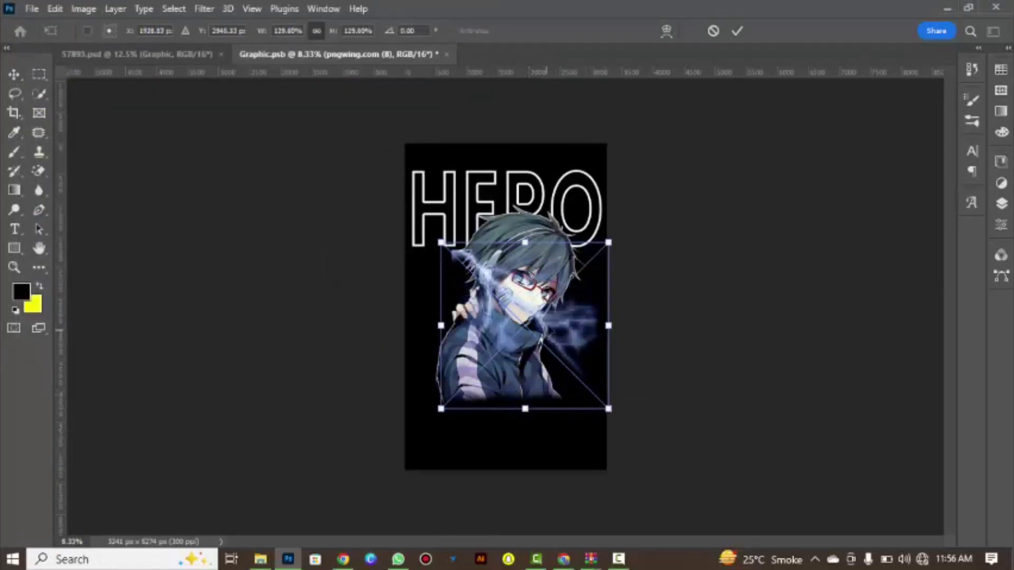
left_click_drag(554, 314, 482, 320)
left_click_drag(550, 414, 681, 442)
left_click_drag(617, 417, 616, 396)
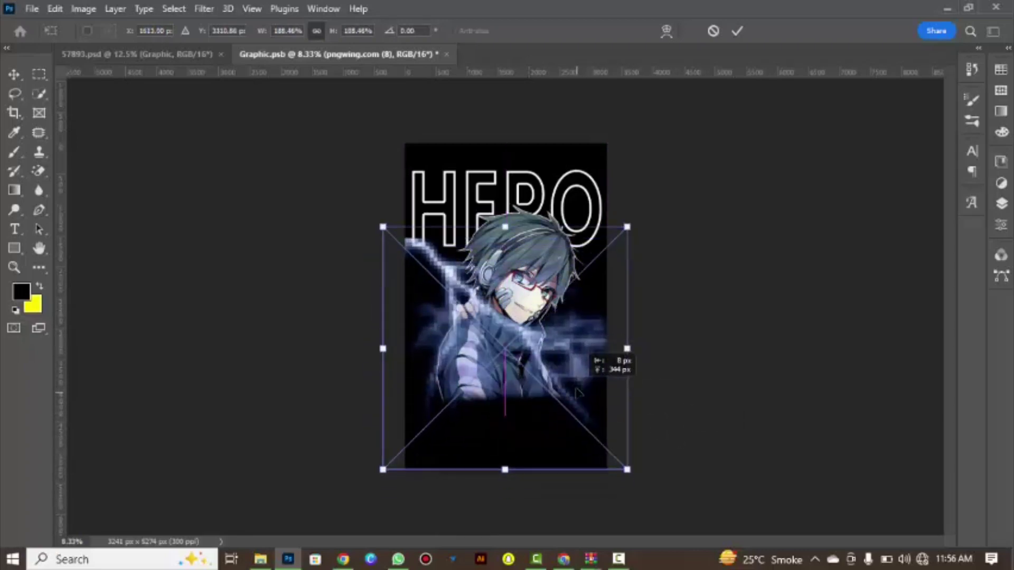
left_click(1001, 204)
key("Return")
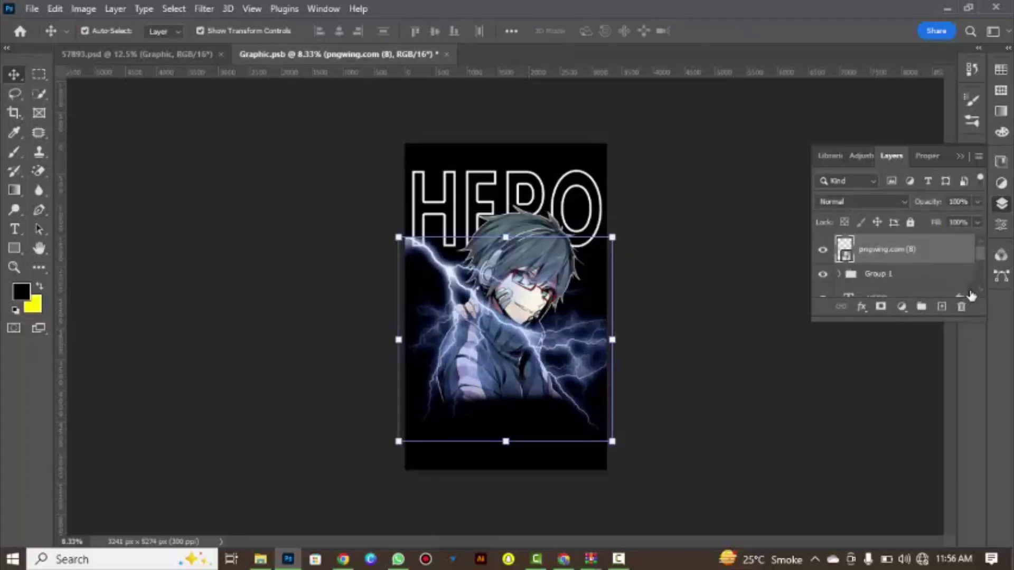
Reorder the lightning layer so it sits beneath the HERO text and the character group
left_click_drag(958, 251, 937, 292)
left_click_drag(980, 252, 980, 261)
left_click_drag(953, 249, 949, 285)
left_click(717, 286)
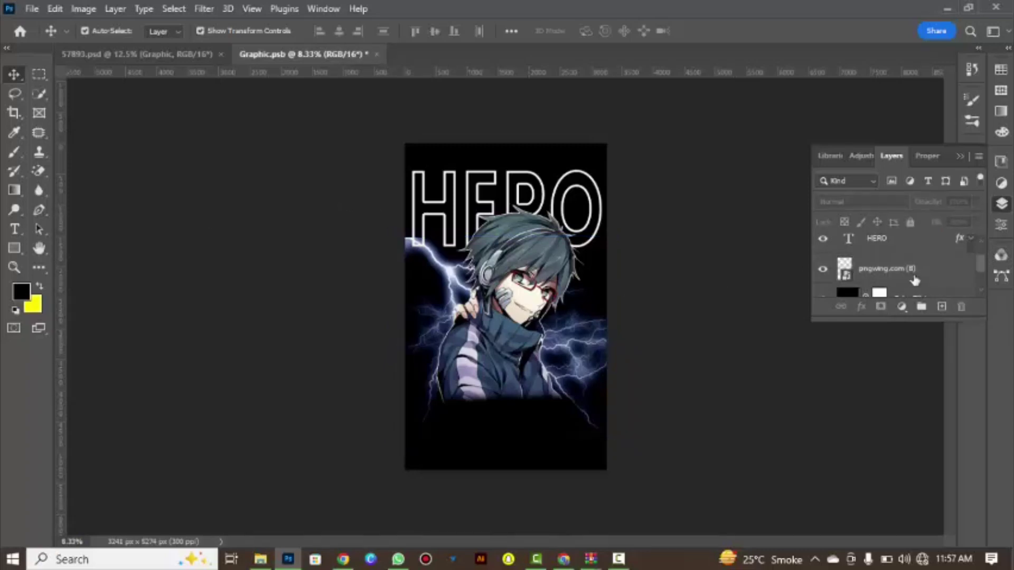
scroll(981, 266, "up", 2)
left_click(901, 245)
left_click(14, 228)
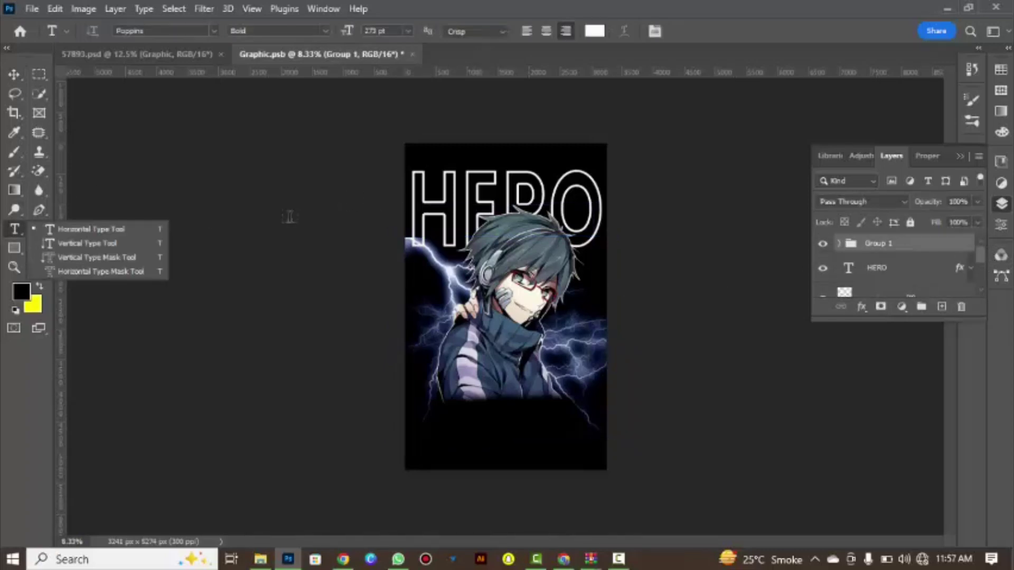
left_click(421, 160)
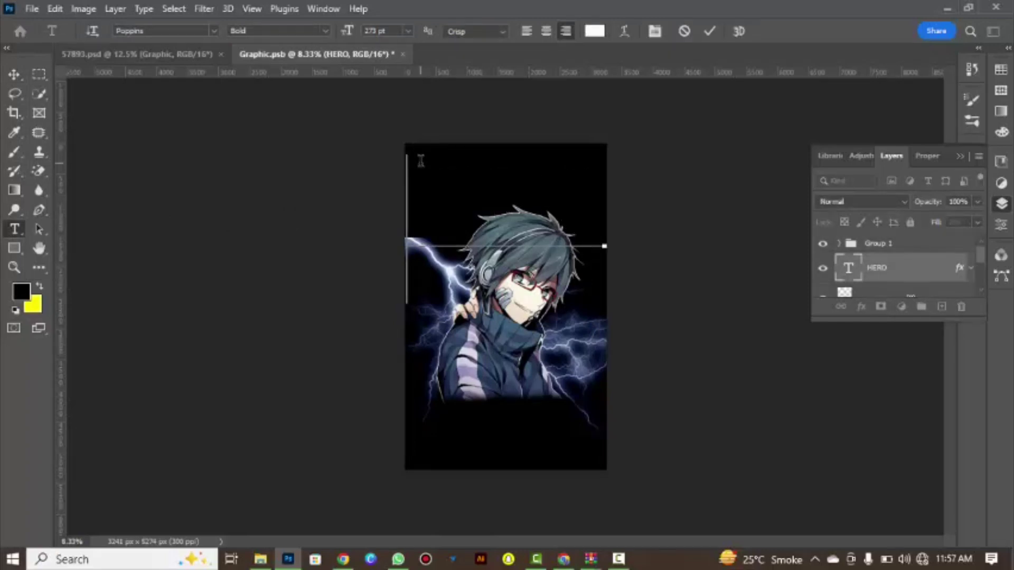
left_click(408, 31)
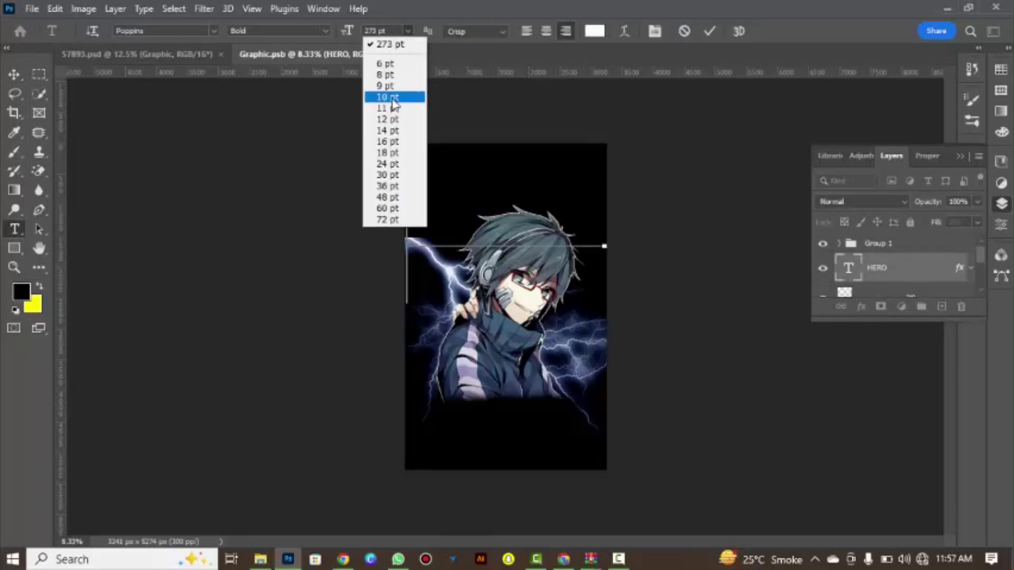
left_click(391, 179)
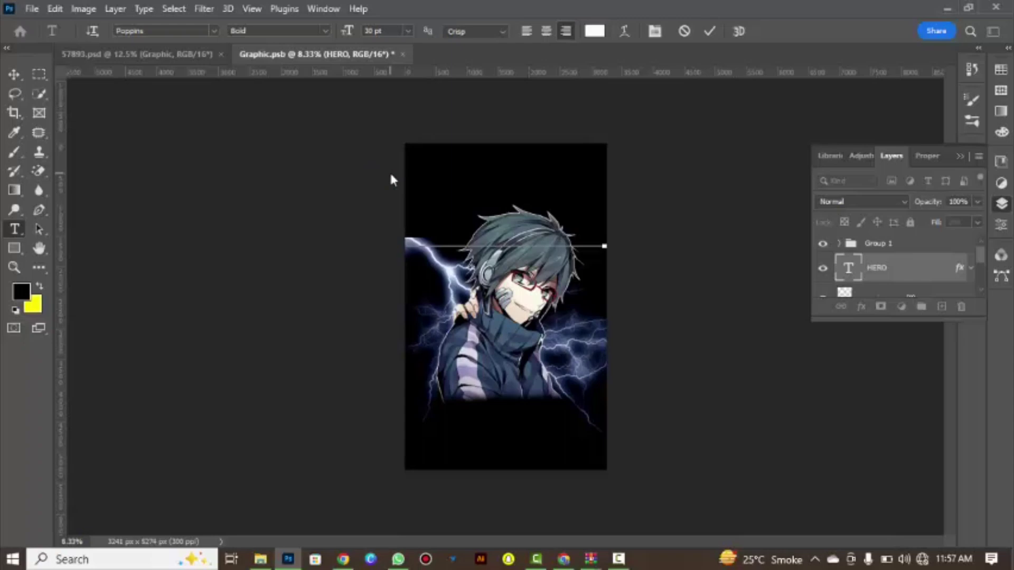
left_click(588, 241)
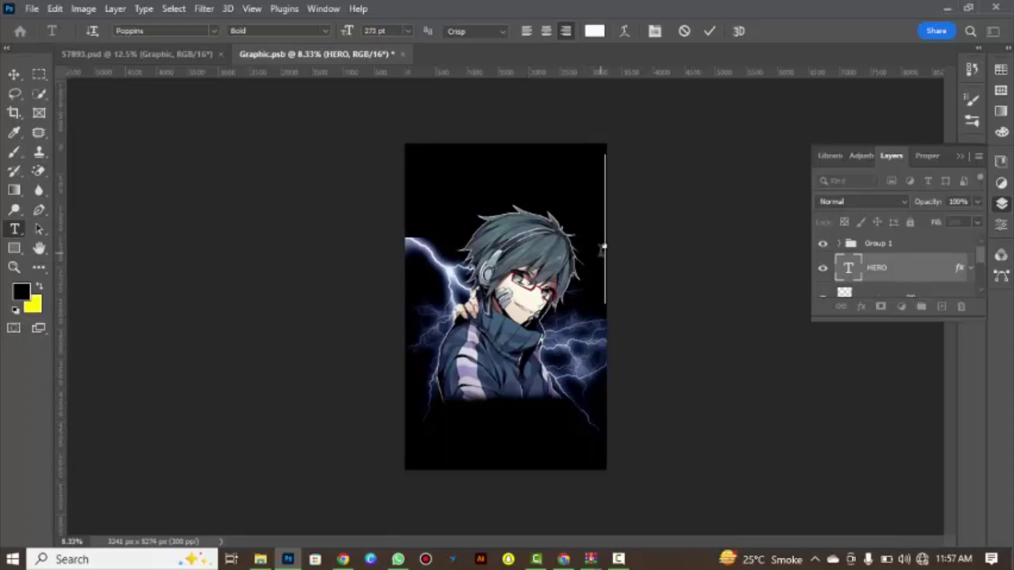
left_click(530, 29)
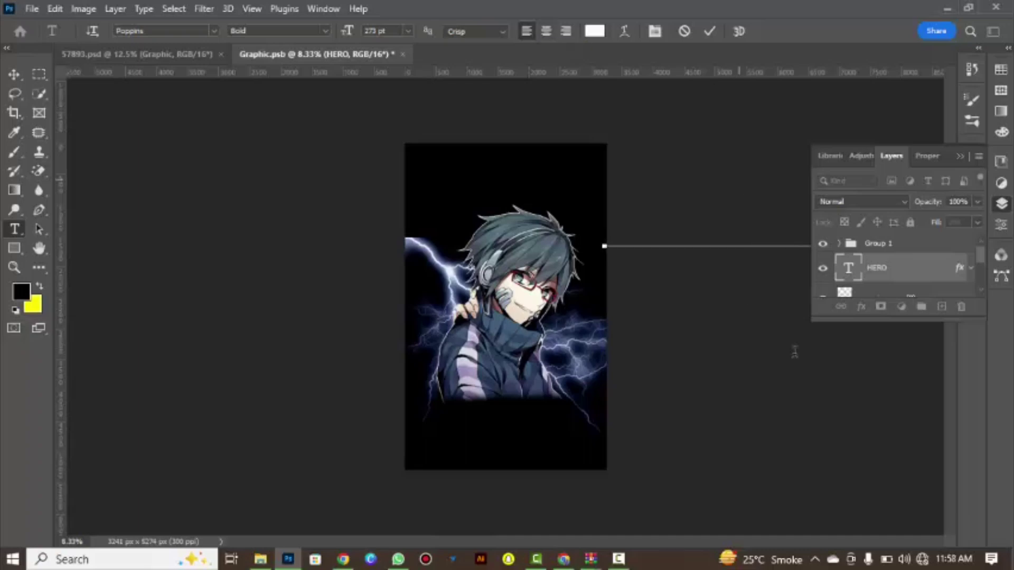
left_click_drag(822, 438, 638, 453)
key("BackSpace")
key("BackSpace")
key("BackSpace")
key("BackSpace")
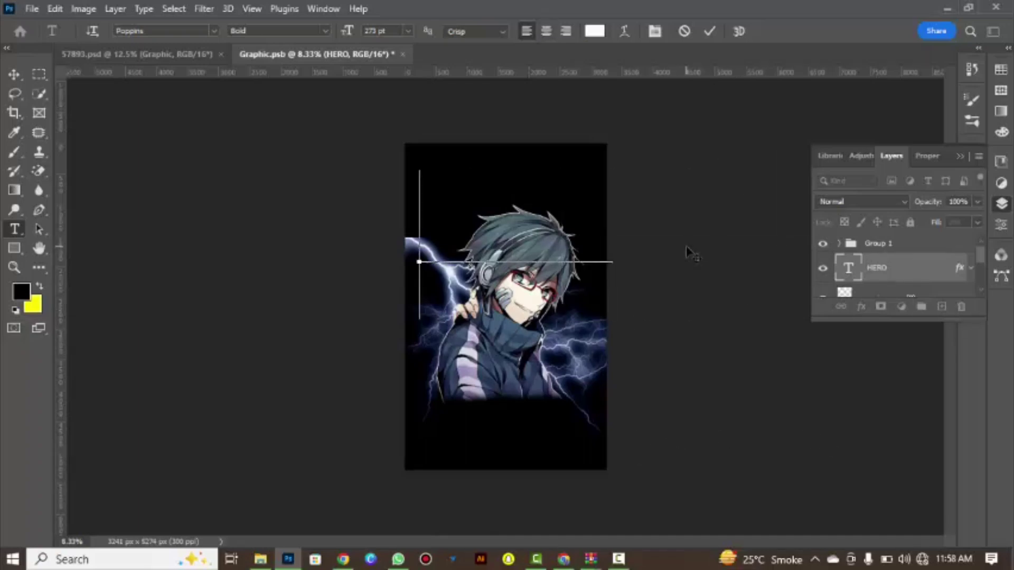
left_click(408, 31)
left_click(388, 174)
left_click(408, 31)
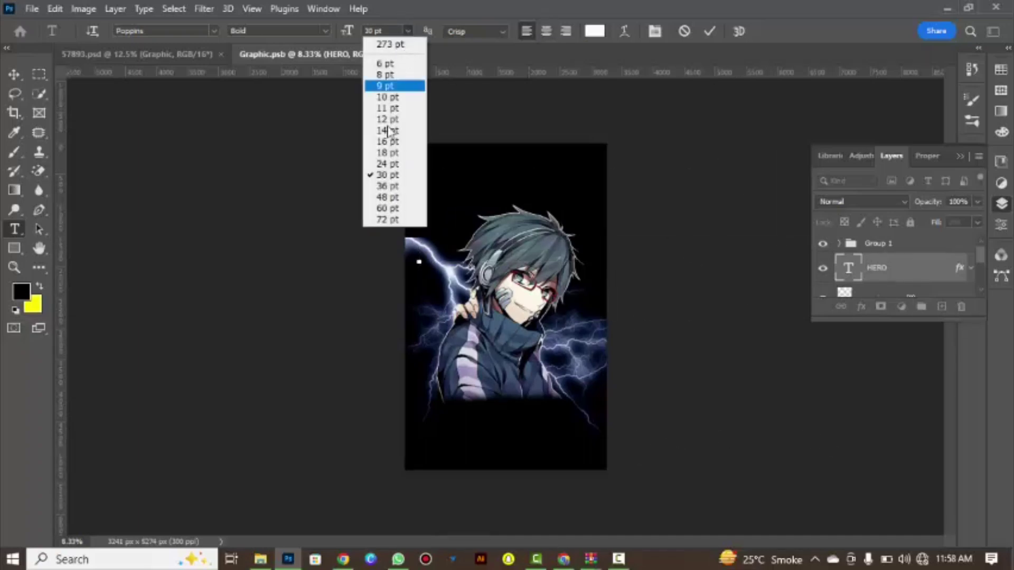
left_click(387, 186)
left_click(214, 31)
left_click(224, 85)
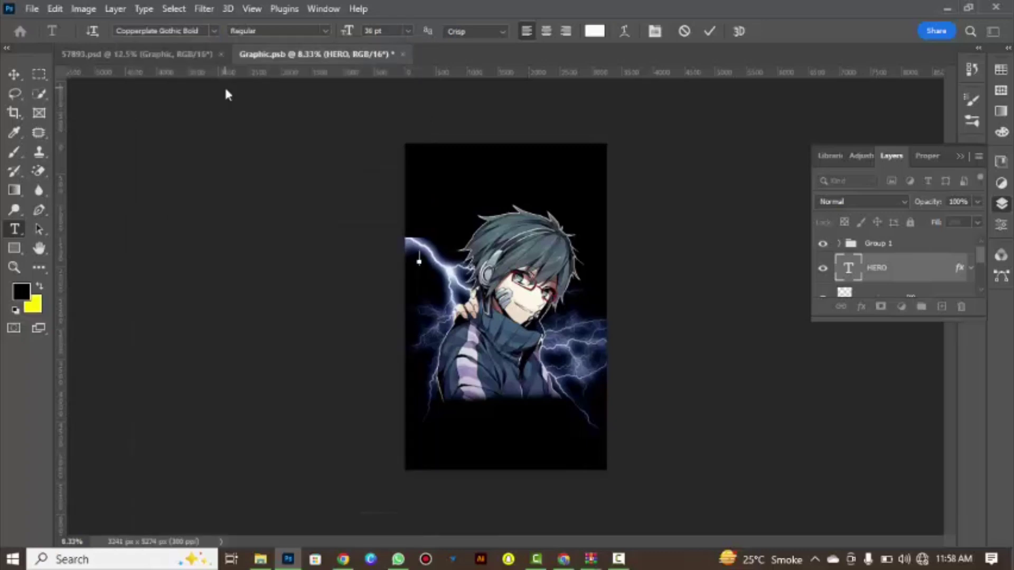
left_click(213, 31)
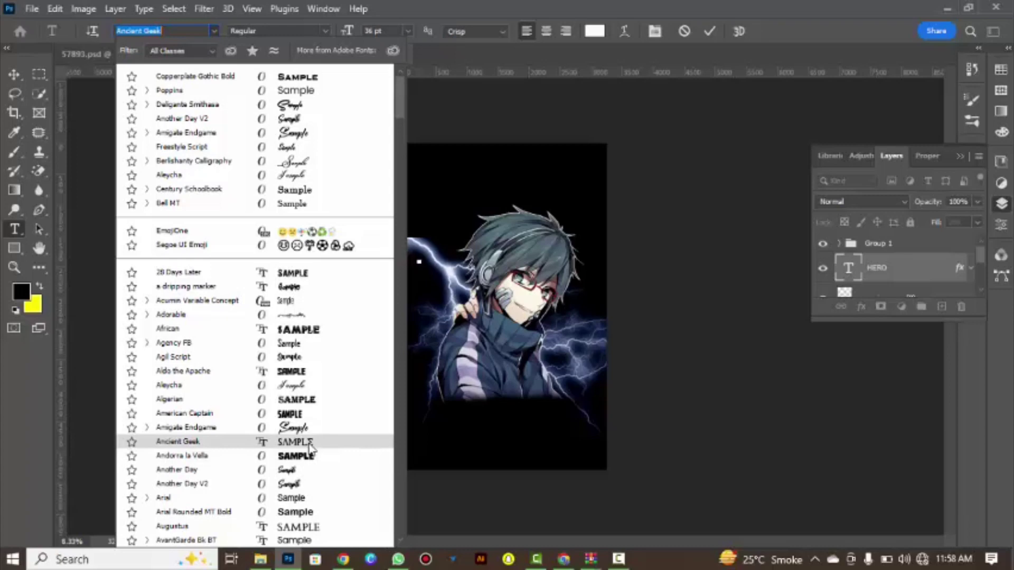
left_click(310, 527)
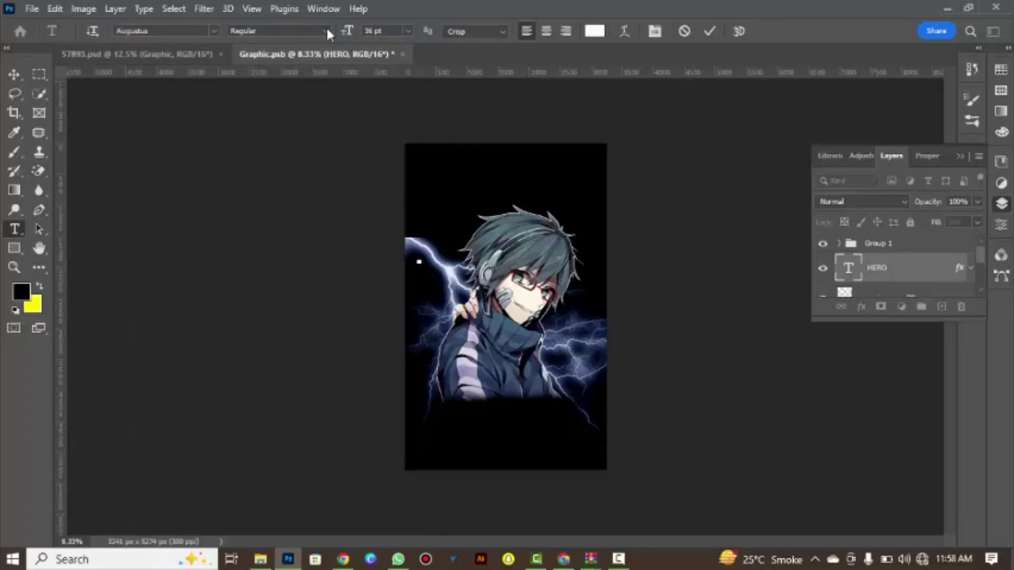
left_click(709, 32)
Start a new text layer below the character, set to 48 pt Augustus Regular
mouse_move(980, 258)
left_mouse_down()
mouse_move(989, 283)
mouse_move(981, 244)
left_mouse_up()
left_click(430, 408)
key("BackSpace")
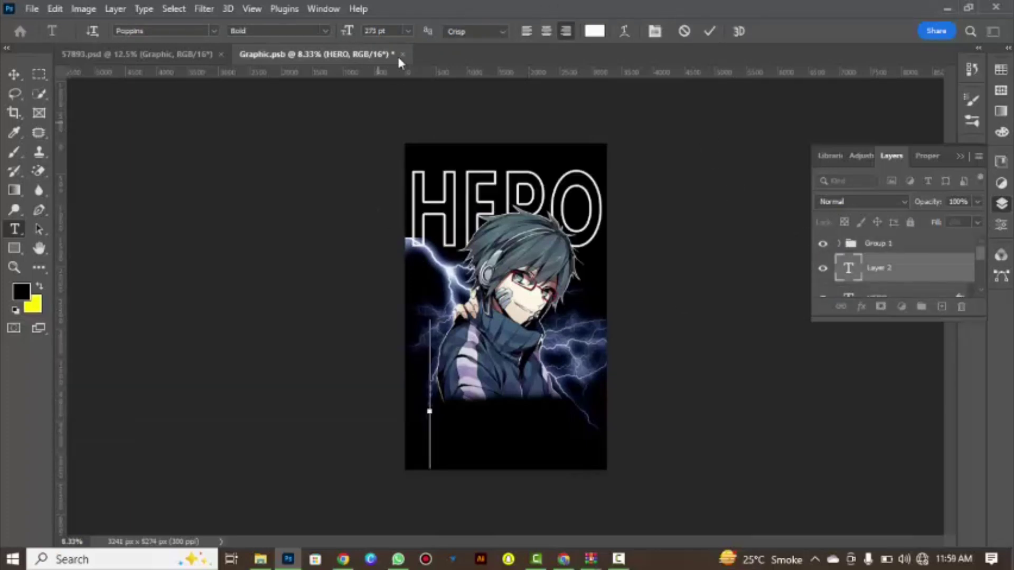
left_click(408, 32)
left_click(390, 170)
left_click(408, 31)
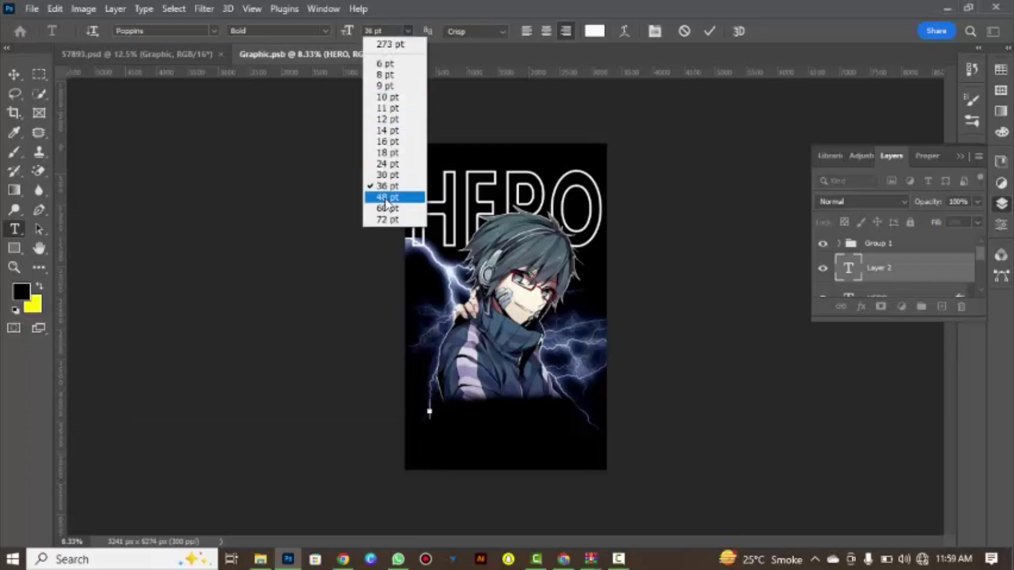
left_click(390, 197)
left_click(213, 30)
left_click(225, 75)
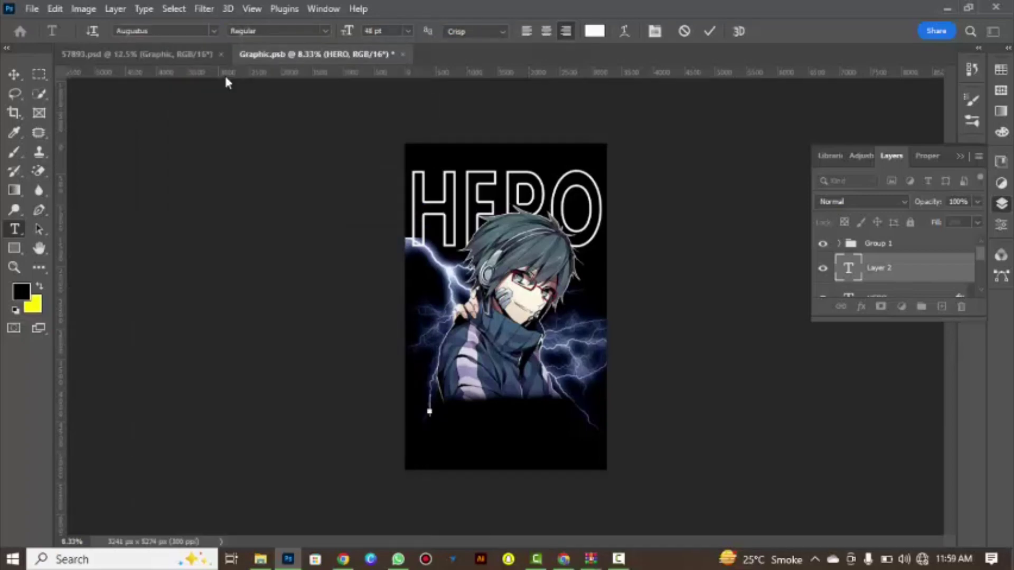
Enter YOU EITHER DIE A as left-aligned text and move it above the HERO lettering
type("YOU EITHER DIE A")
left_click(526, 31)
left_click_drag(535, 462, 554, 214)
Stretch the YOU EITHER DIE A line across HERO with 148% horizontal and 128% vertical scale
left_click_drag(450, 158, 575, 150)
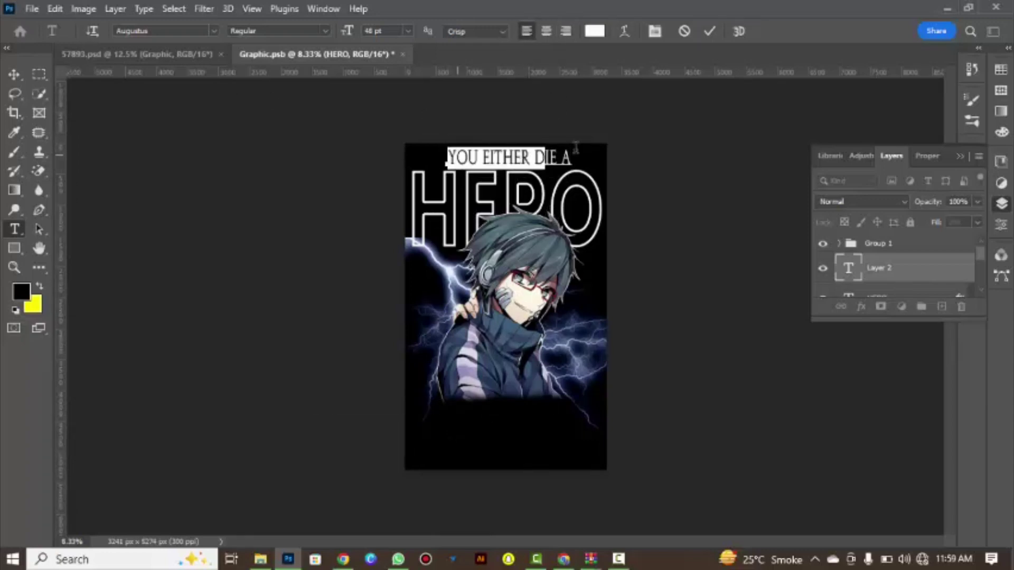
left_click(960, 156)
left_click(972, 152)
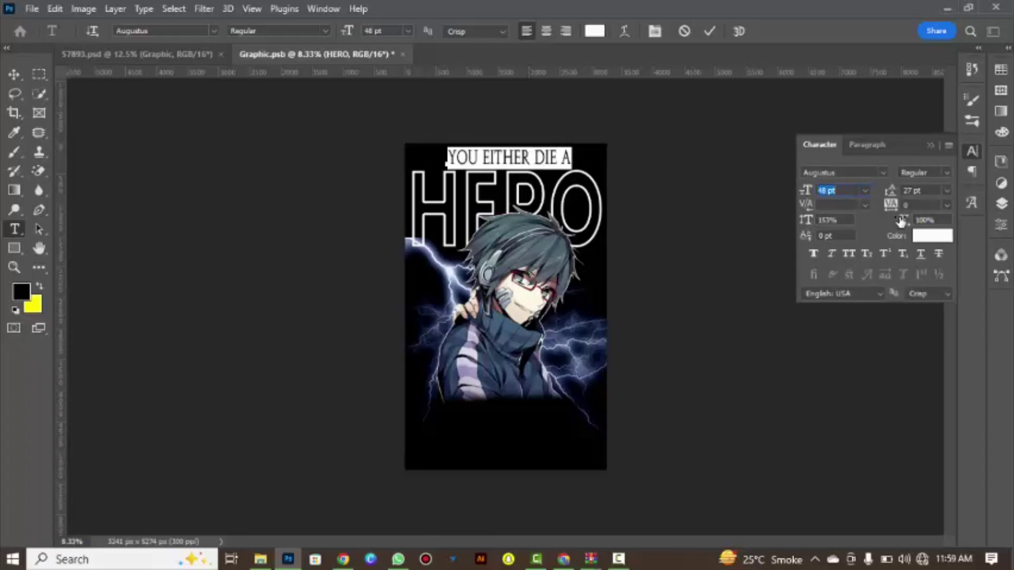
left_click_drag(900, 220, 914, 221)
left_click_drag(654, 240, 635, 242)
left_click_drag(807, 221, 790, 224)
mouse_move(913, 222)
left_mouse_down()
mouse_move(884, 214)
mouse_move(899, 219)
left_mouse_up()
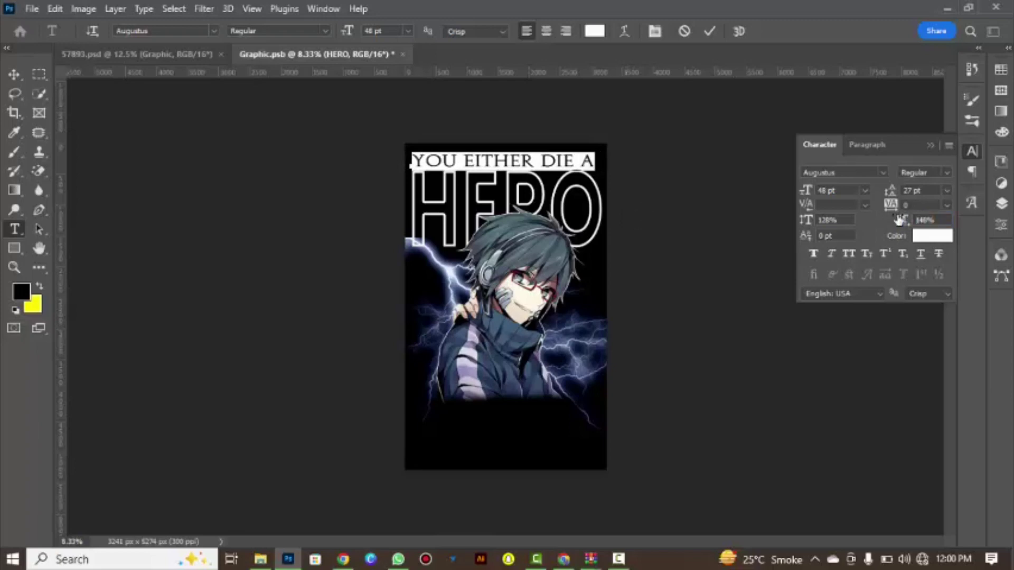
left_click(710, 31)
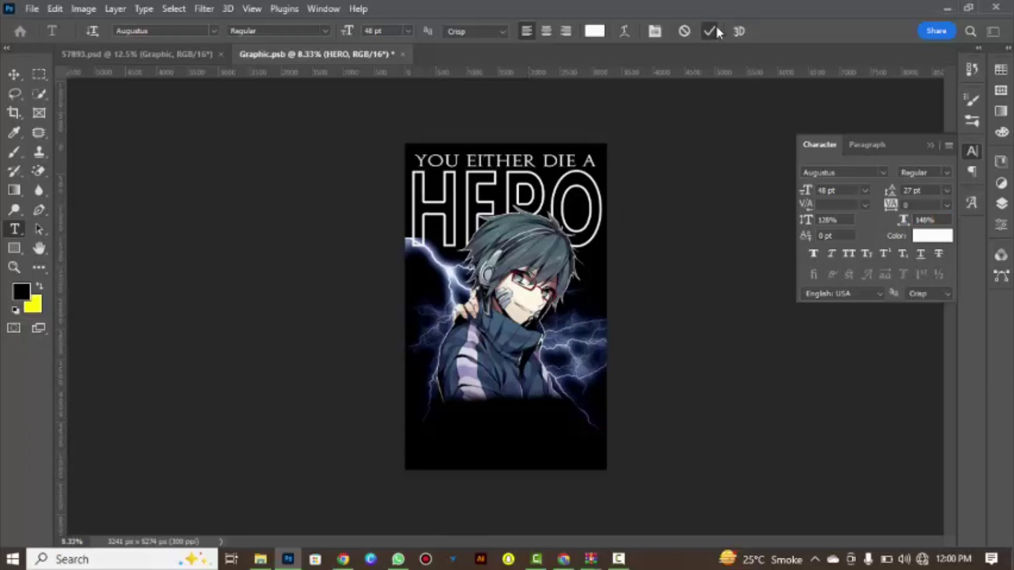
Add two-line text beneath the character reading OR YOU LIVE LONG ENOUGH TO SEE YOURSELF and BECOME THE VILLAIN
left_click(411, 424)
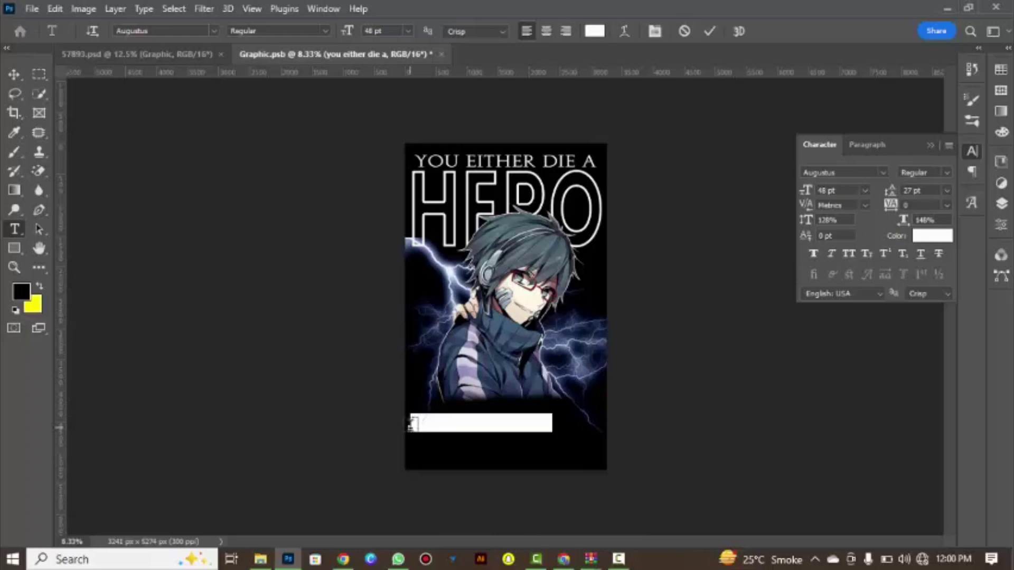
key("BackSpace")
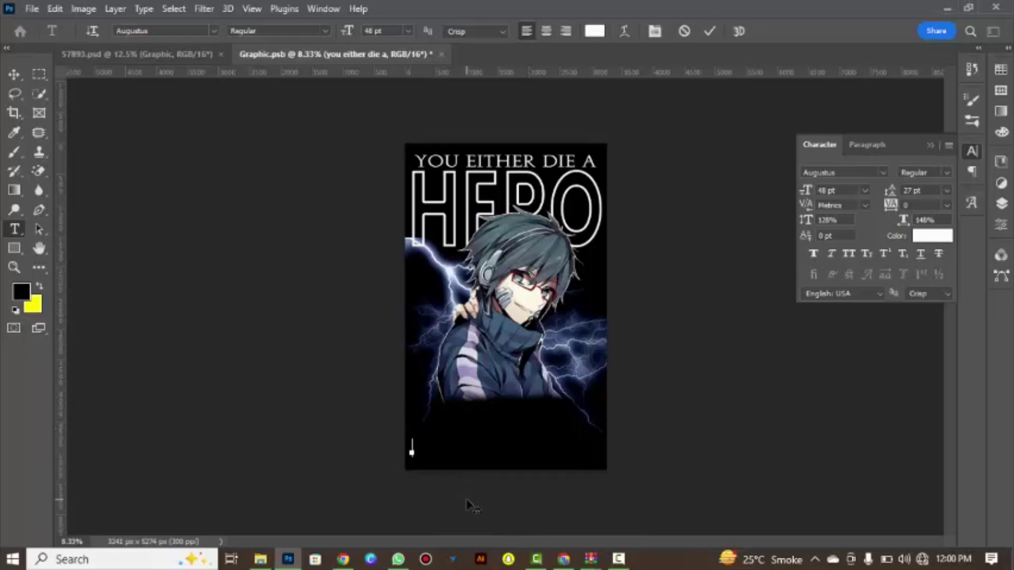
type("OR")
key("BackSpace")
key("BackSpace")
key("BackSpace")
key("BackSpace")
type("YOU LIVE LONG")
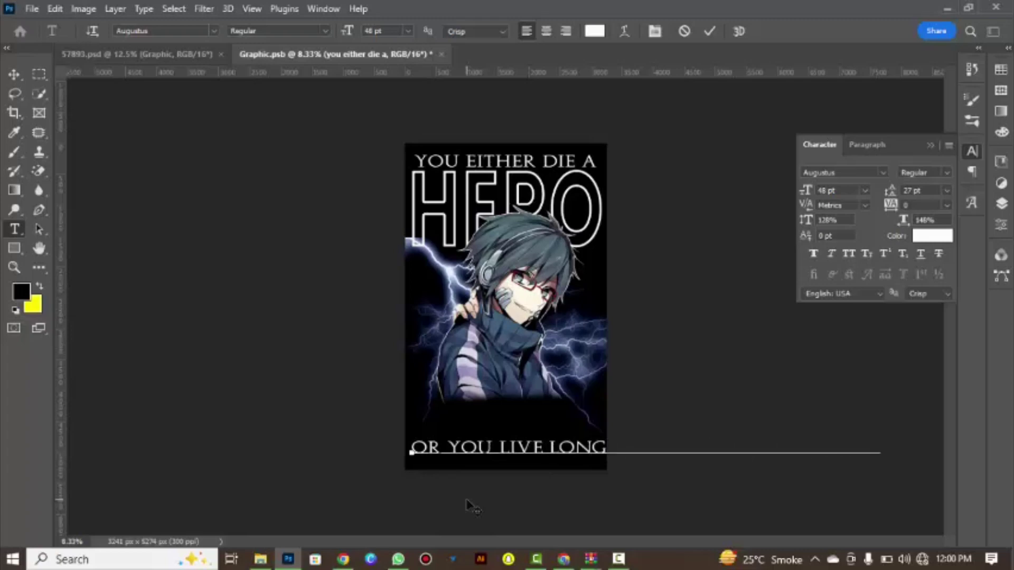
type("BECOME THE VILLA")
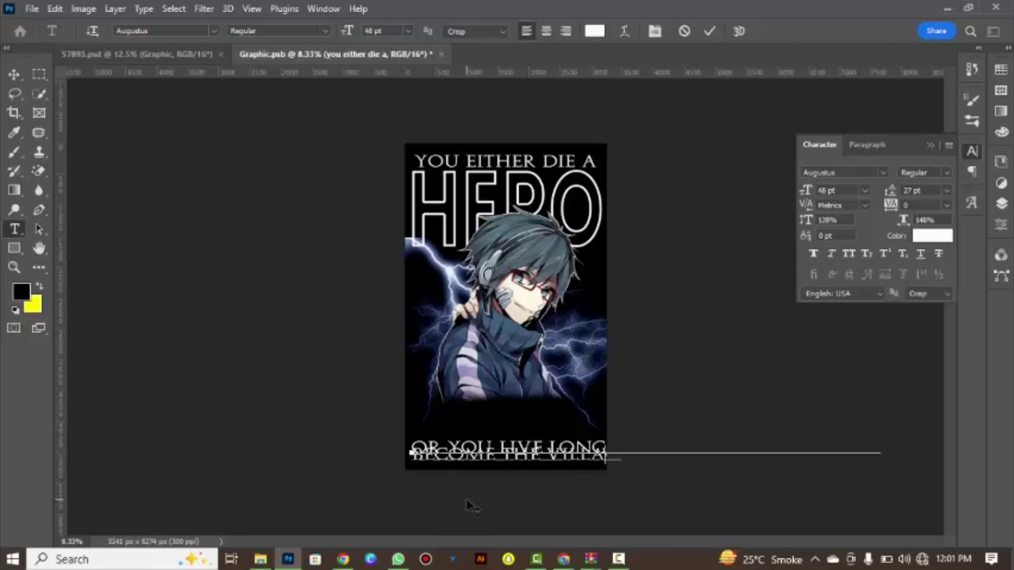
Set the two-line text to 100% scale with 42 pt leading, narrowing its first line to 59% horizontal scale
key("ctrl+a")
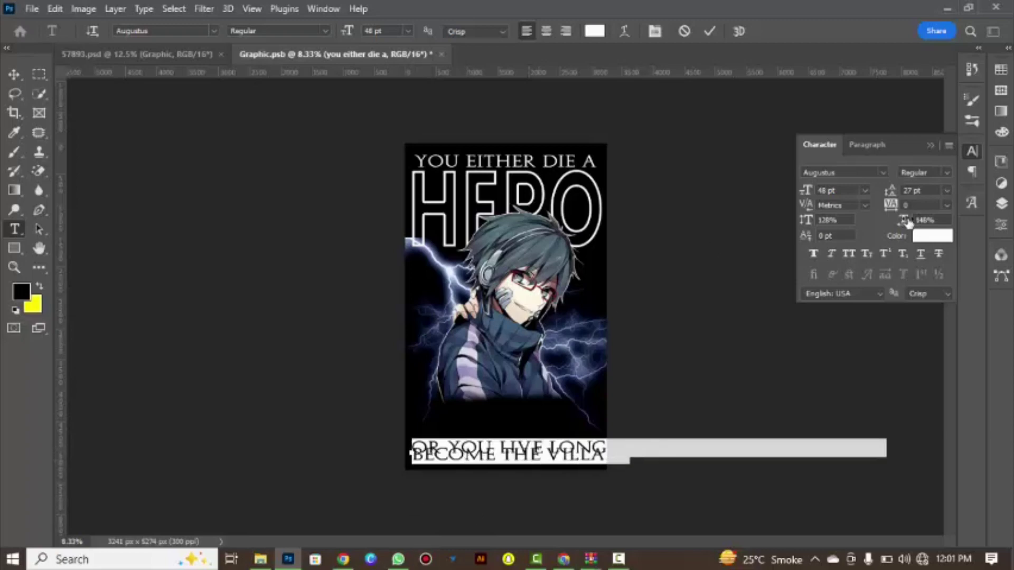
left_click_drag(907, 222, 812, 225)
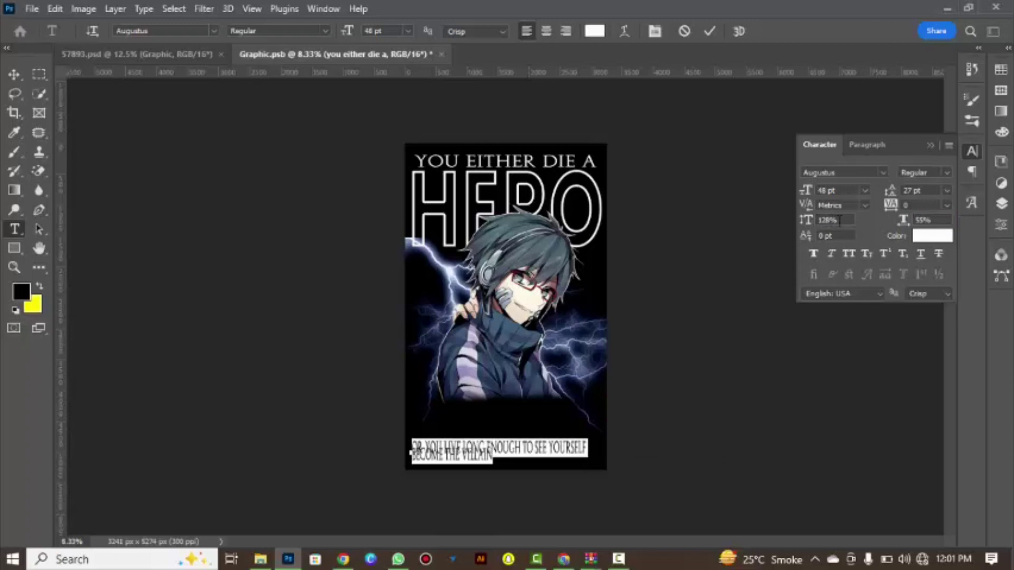
type("100")
left_click(915, 215)
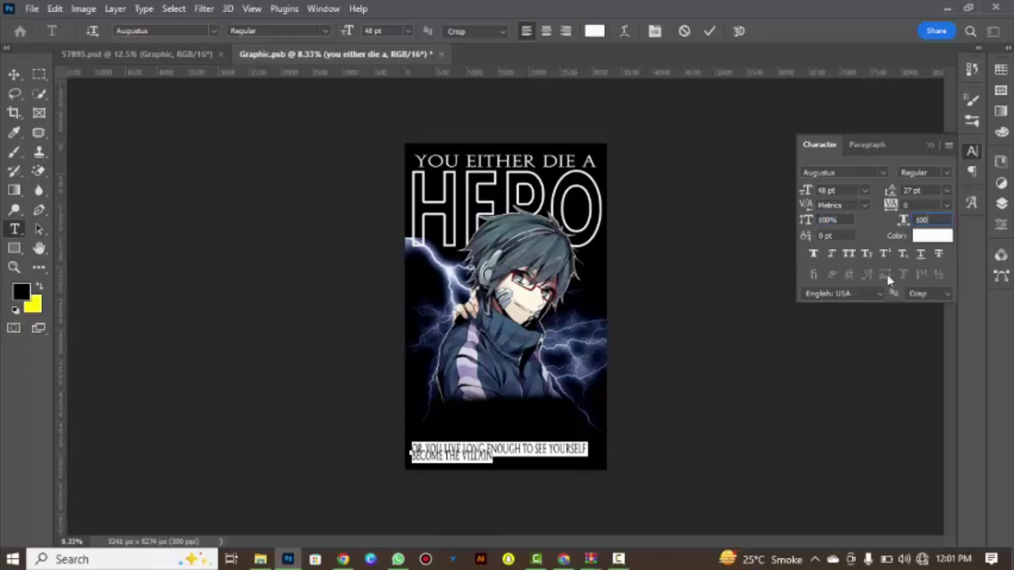
left_click_drag(890, 195, 900, 195)
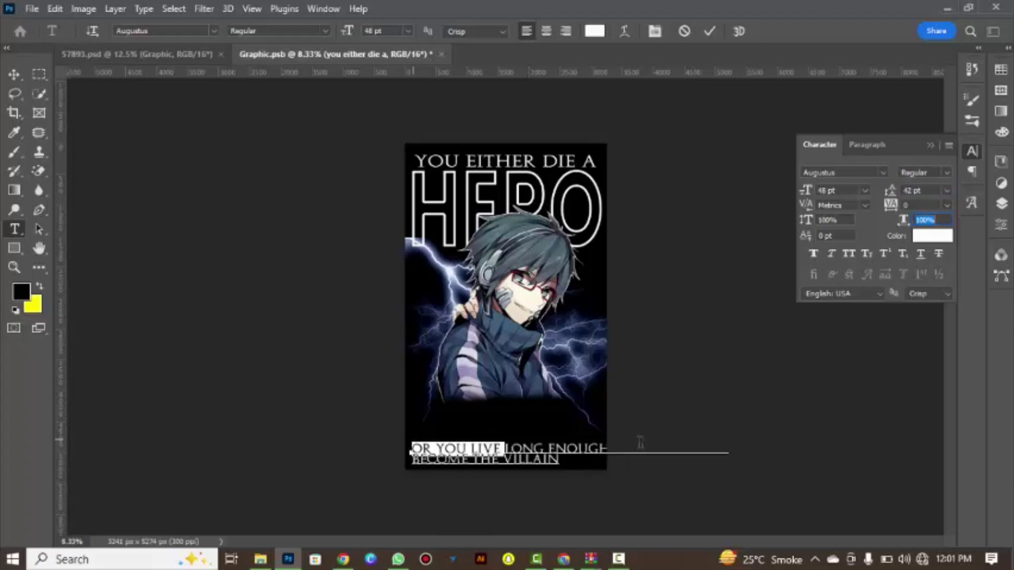
left_click_drag(903, 220, 875, 225)
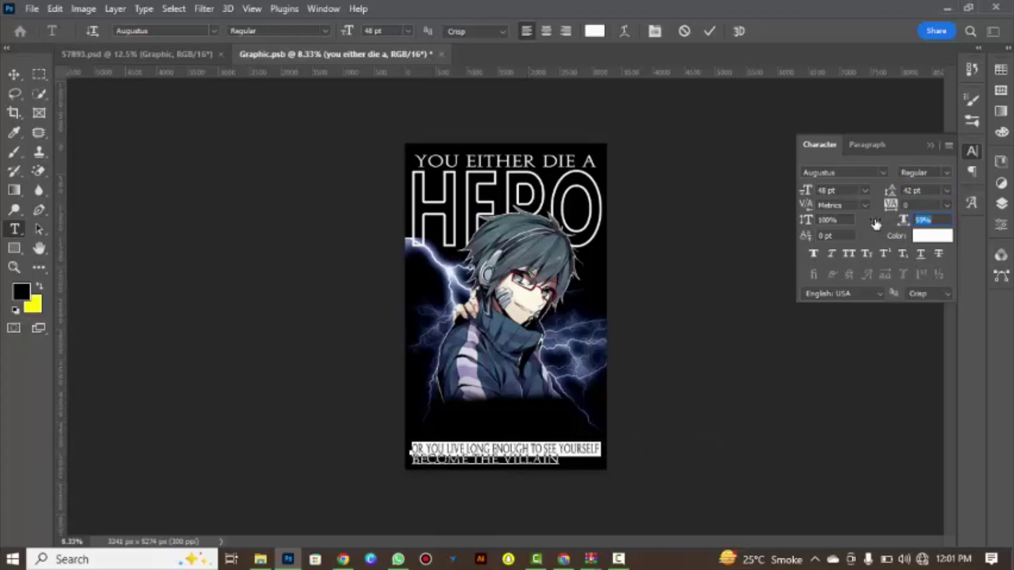
Centre-align the two-line text within the canvas below the character and set its leading to 51 pt
left_click(554, 462)
key("ctrl+a")
left_click(547, 31)
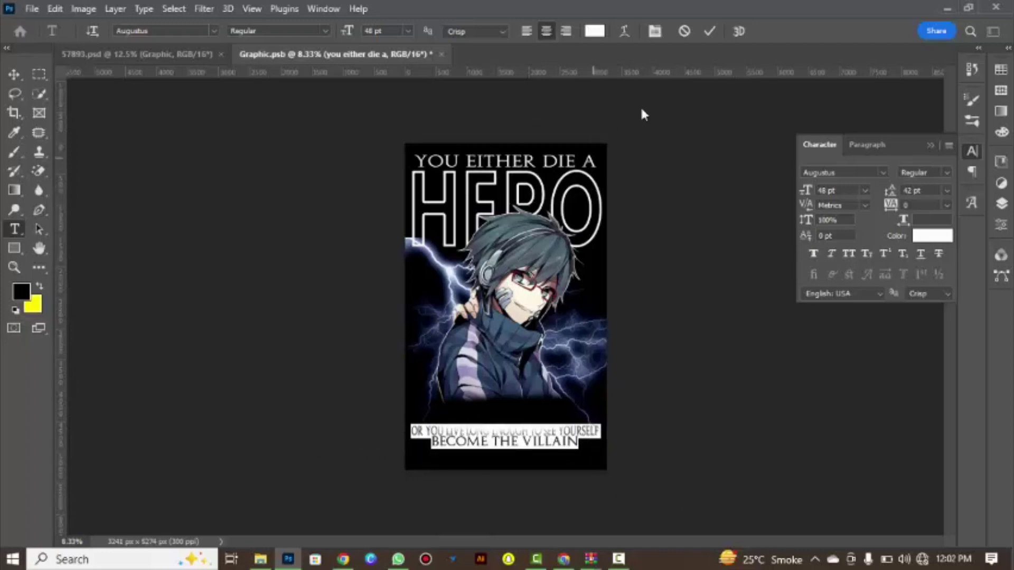
left_click_drag(890, 191, 897, 192)
left_click(709, 31)
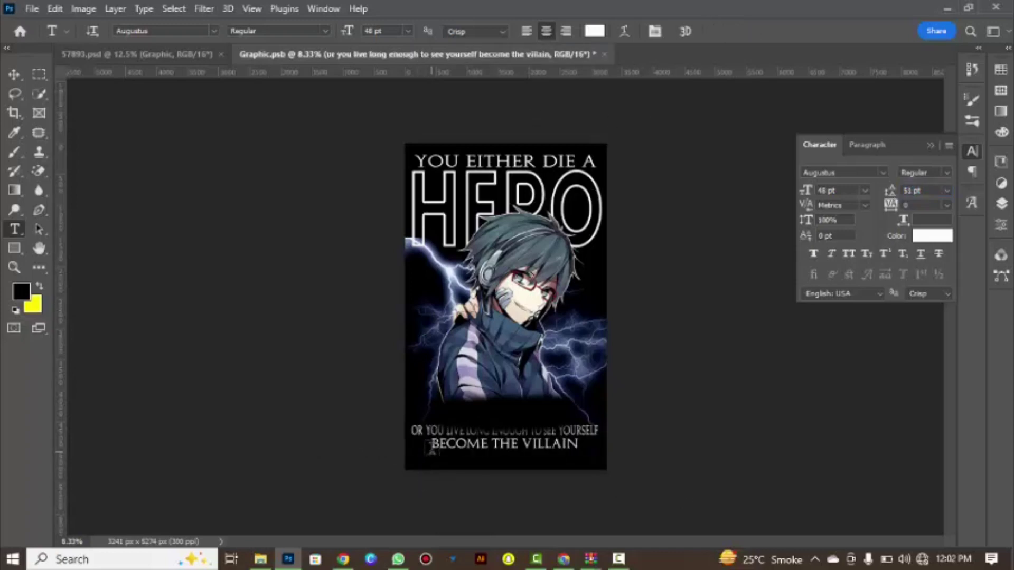
Recolour the BECOME THE VILLAIN line bright blue
left_click(430, 447)
key("ctrl+a")
left_click(931, 235)
left_click(271, 183)
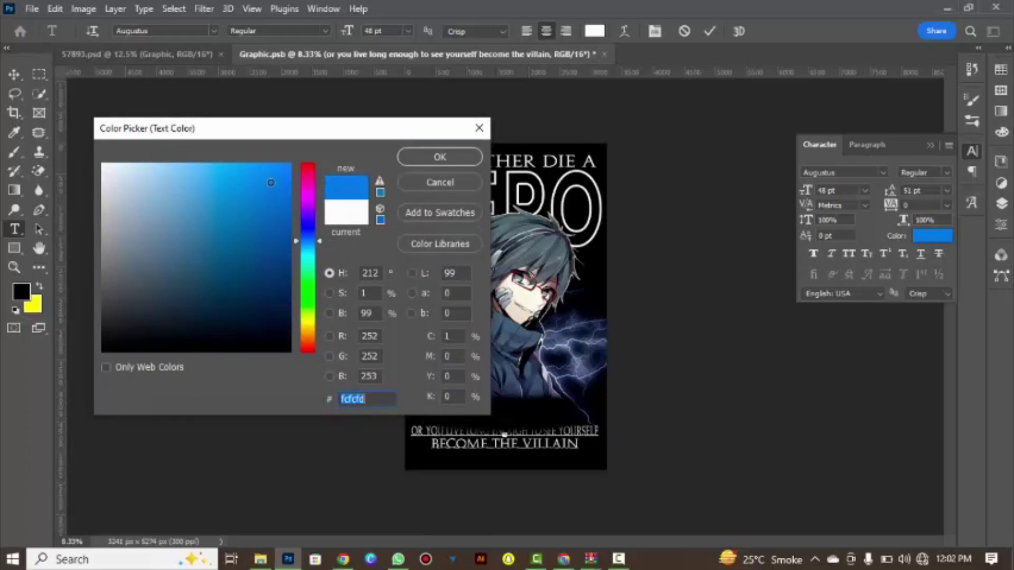
left_click(414, 159)
left_click(709, 31)
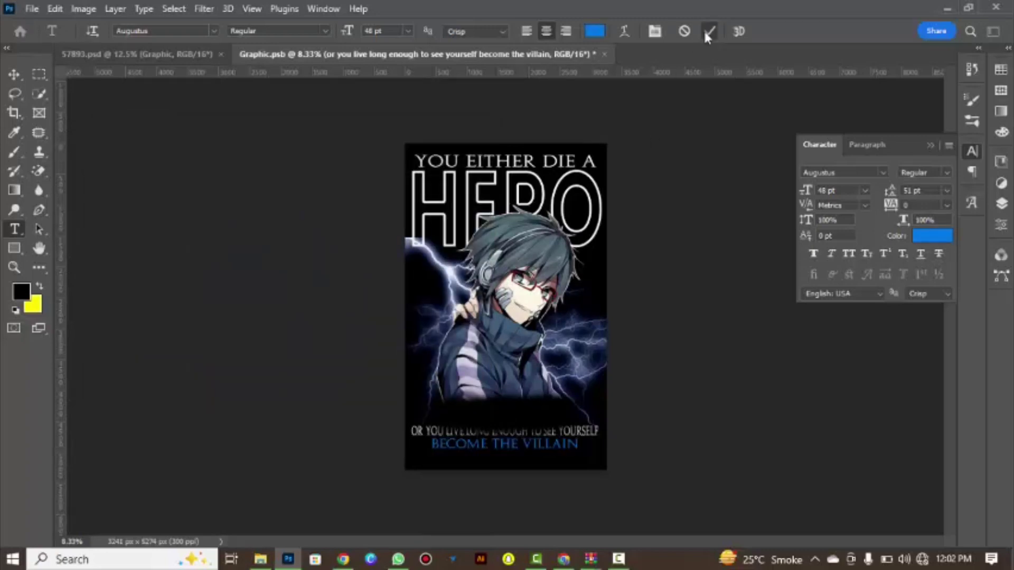
Finish editing the two-line text and deselect all artwork layers
left_click(999, 205)
left_click(905, 242)
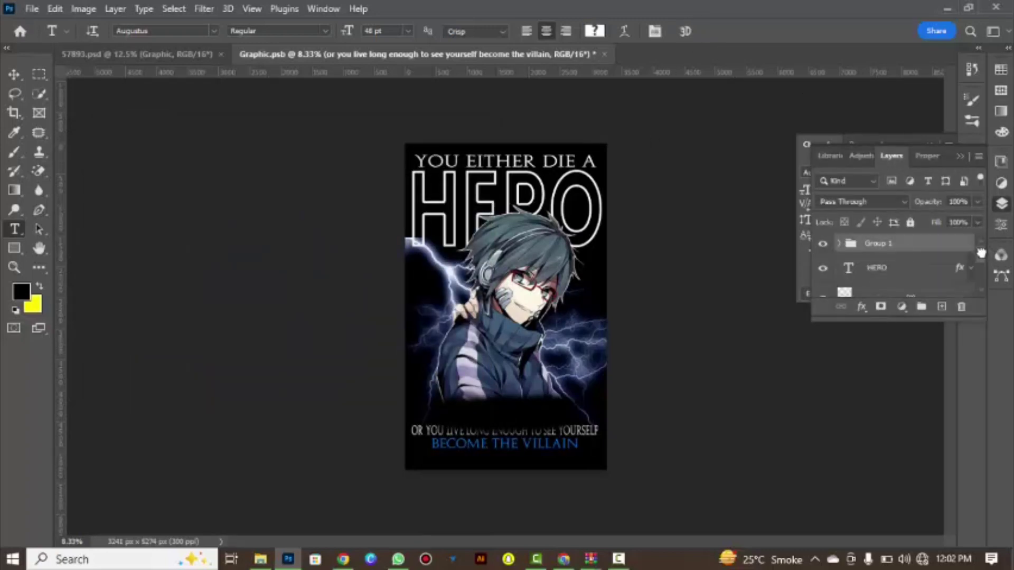
left_click(16, 76)
left_click(271, 261)
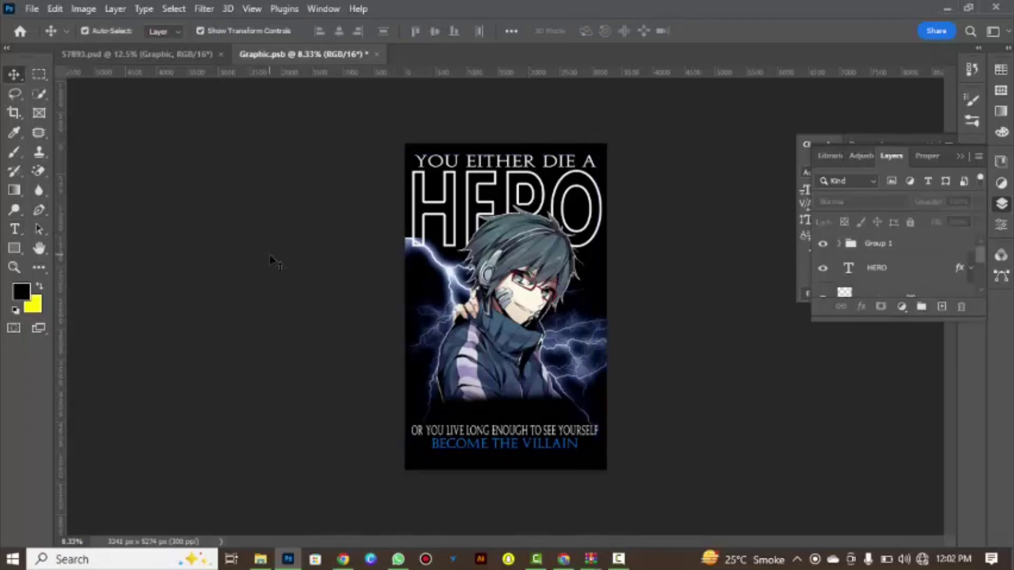
Combine all artwork layers from Group 1 down to Color Fill 1 into a single group, leaving the hidden Graphic layer out
left_click(929, 243)
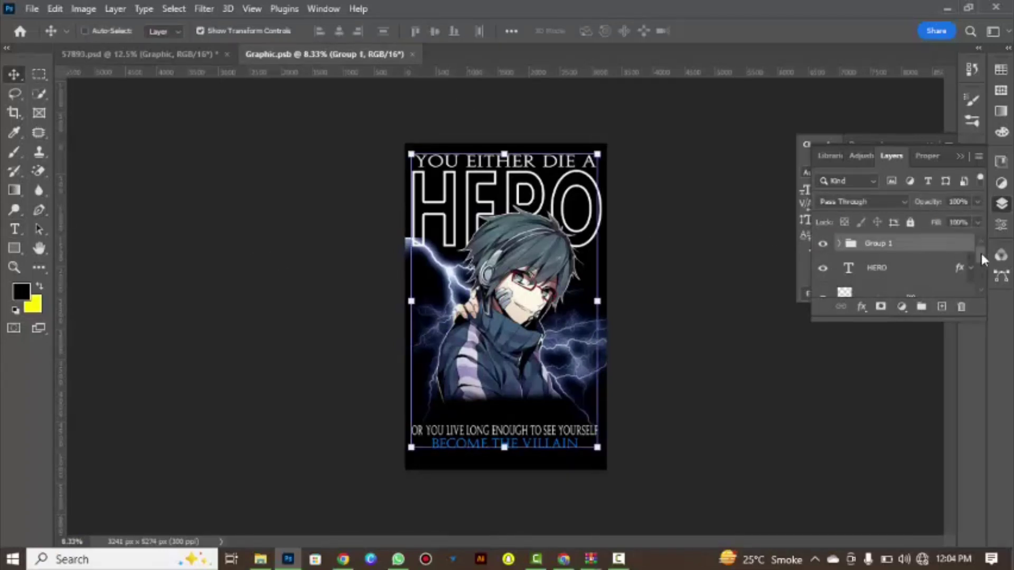
scroll(982, 264, "down", 2)
left_click(920, 305)
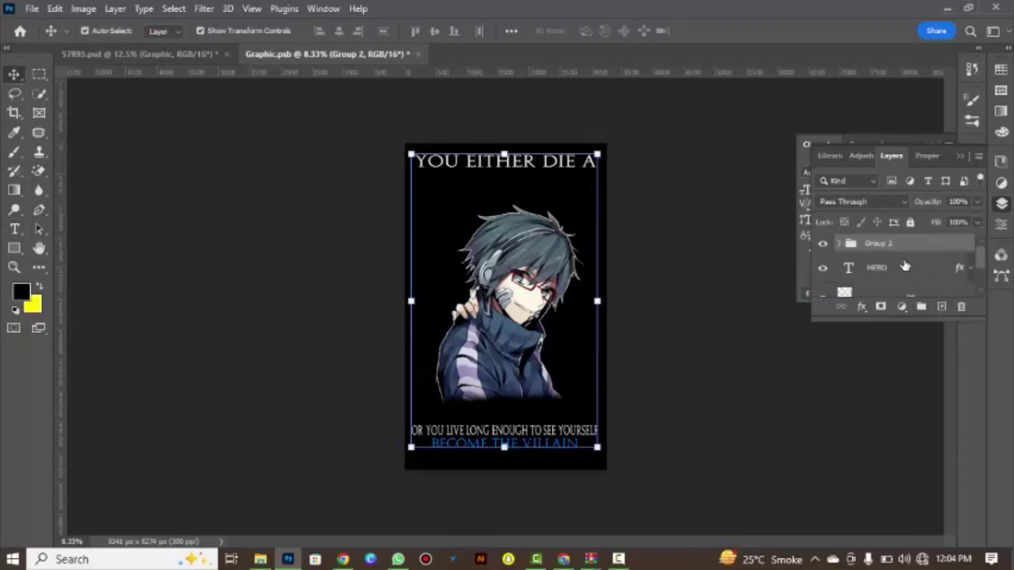
scroll(971, 264, "down", 2)
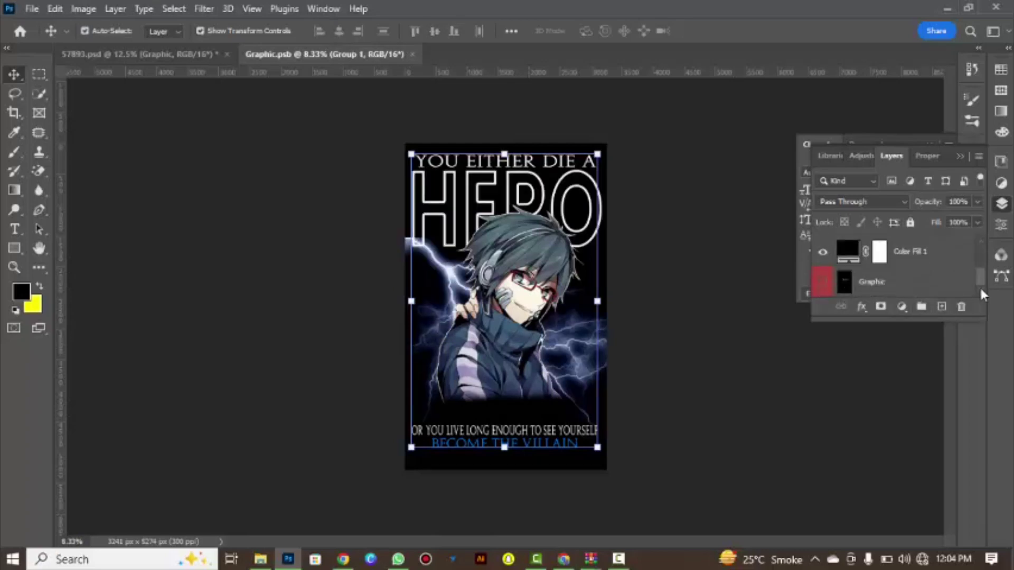
left_click(929, 250, "shift")
left_click(920, 306)
Scale the combined artwork group to about 71% and place it horizontally centred, slightly below the middle of the canvas
key("ctrl+t")
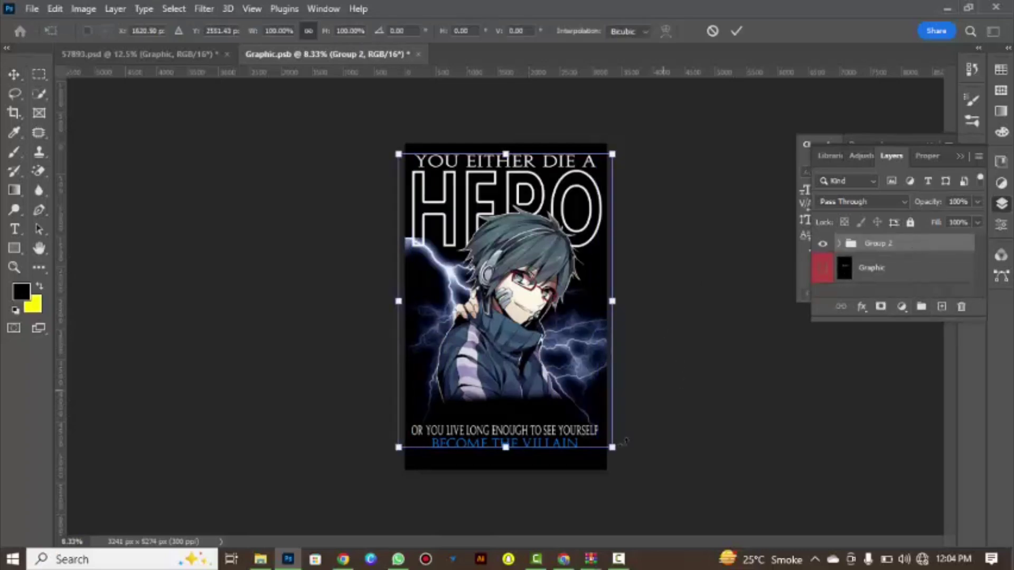
left_click_drag(612, 447, 549, 363)
left_click_drag(503, 269, 533, 318)
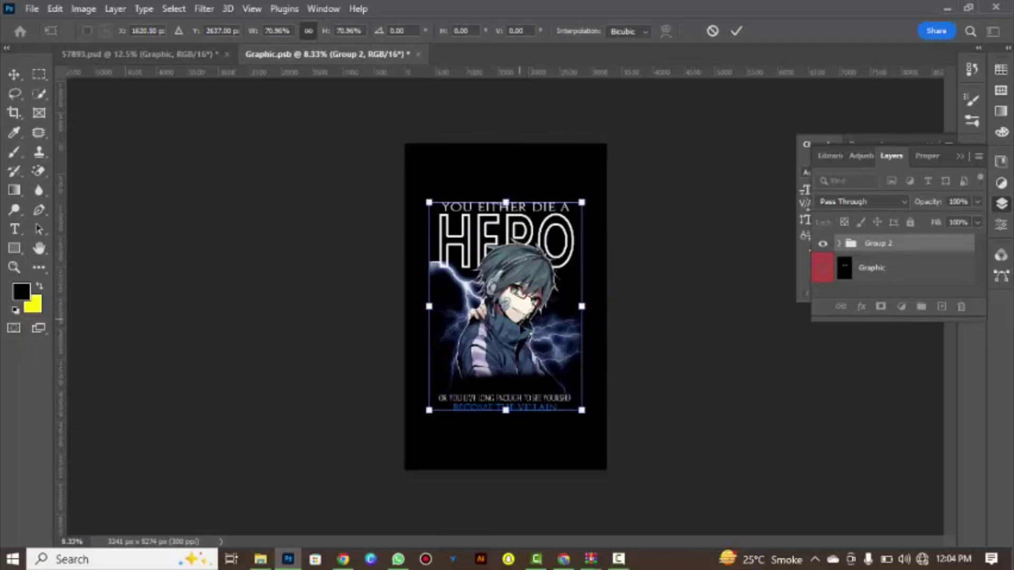
left_click(735, 31)
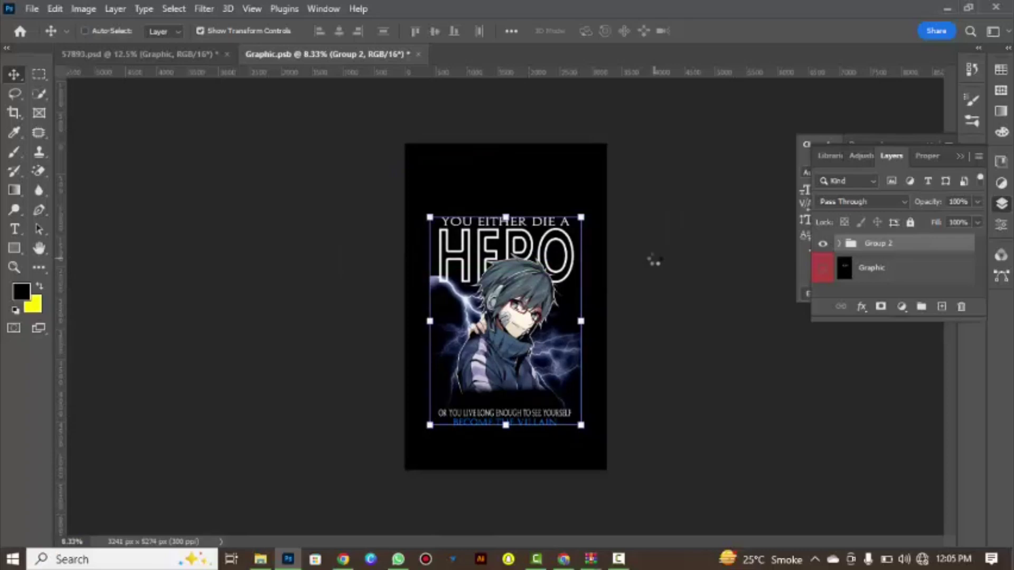
Save the Graphic.psb artwork and return to the 57893.psd T-shirt mockup
key("ctrl+s")
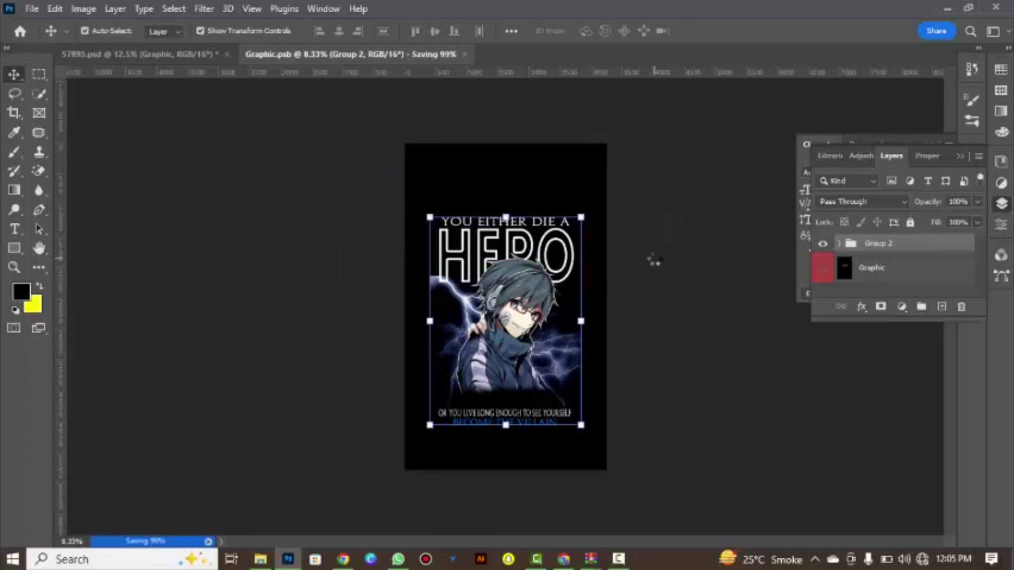
left_click(194, 54)
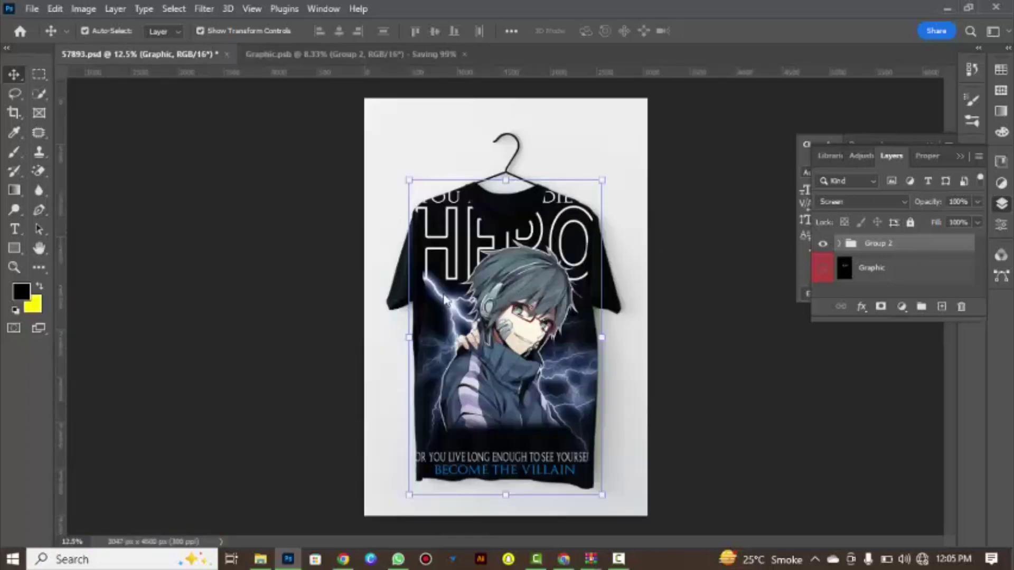